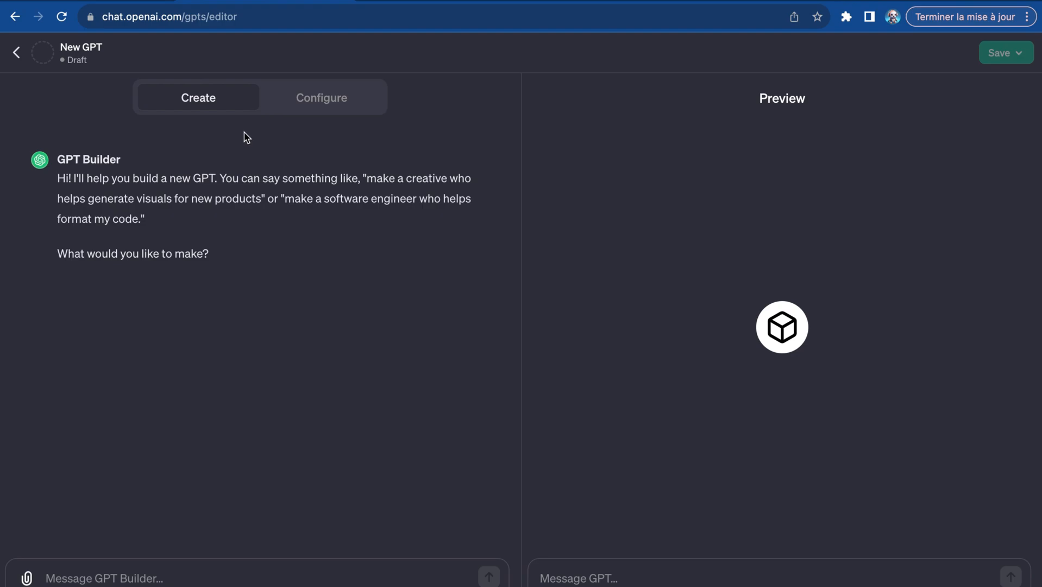
- Switch the new GPT to manual configuration and name it "Assistant personnel"
{"action": "left_click", "coordinate": [293, 104]}
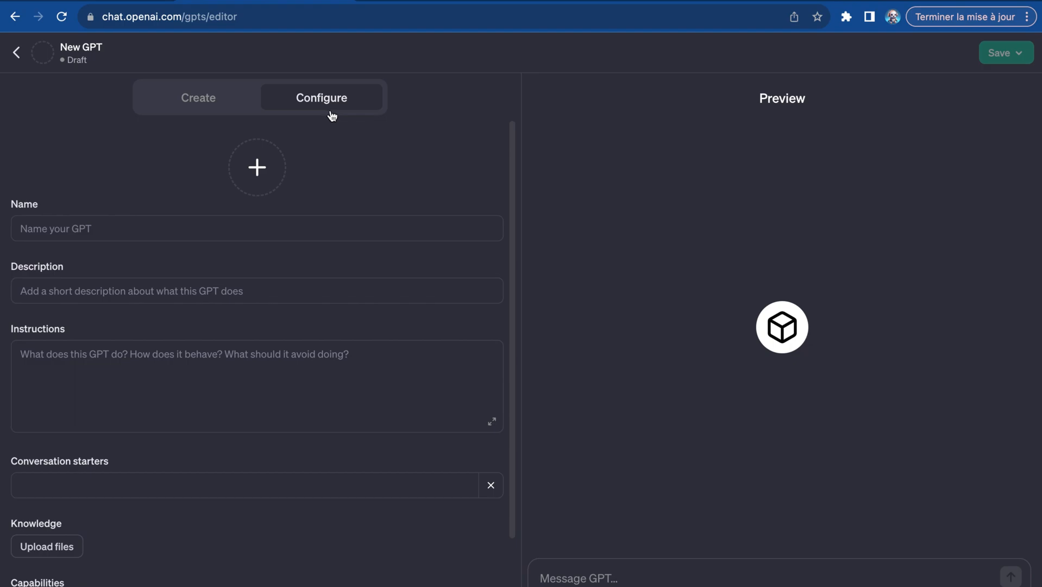
{"action": "left_click", "coordinate": [222, 229]}
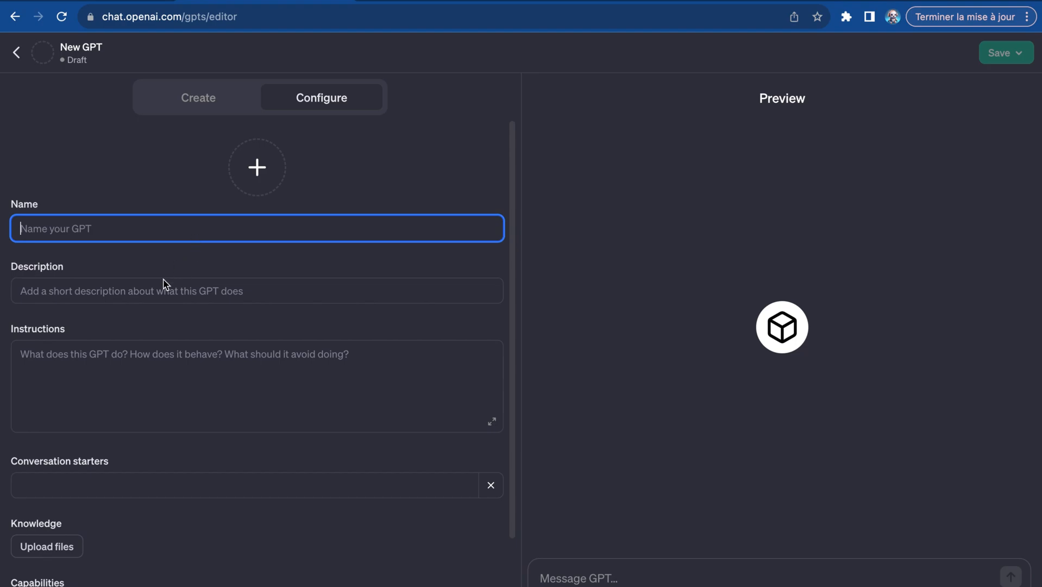
{"action": "scroll", "coordinate": [187, 476], "scroll_direction": "down", "scroll_amount": 3}
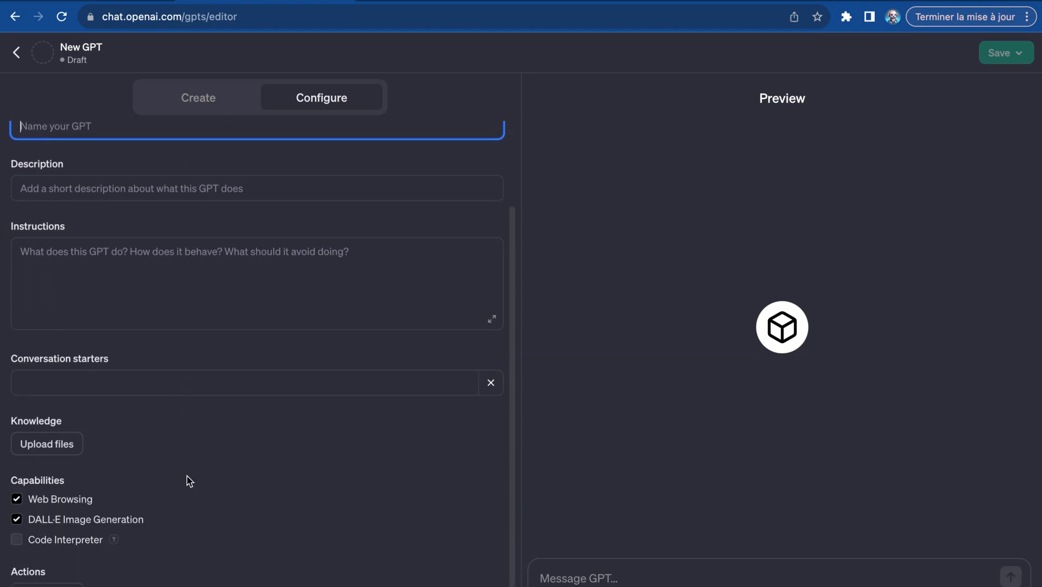
{"action": "type", "text": "Assistant personnel"}
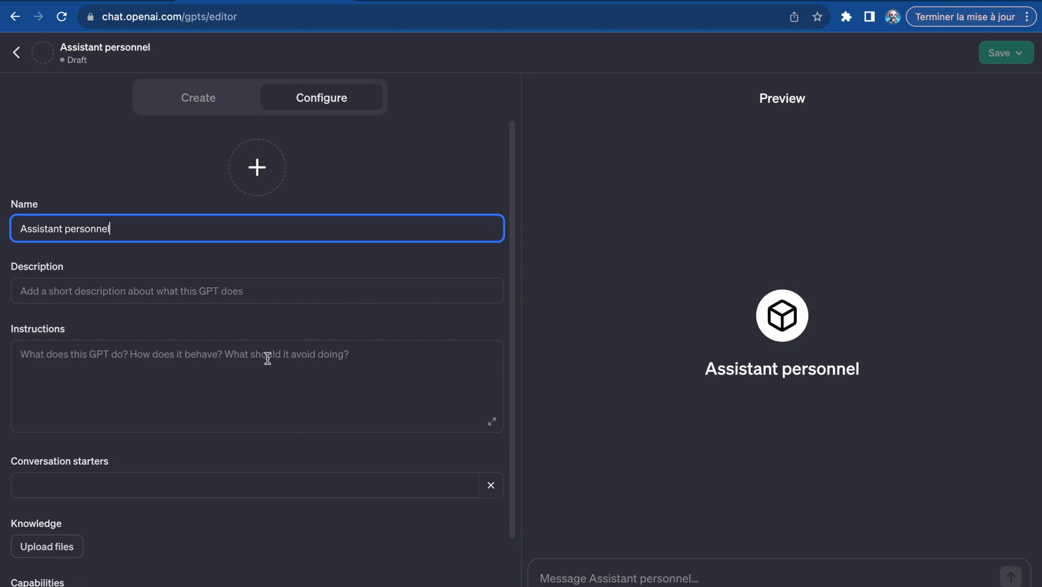
- Enter the GPT's description as "Je t'aiderais dans la vie de tout les jours"
{"action": "left_click", "coordinate": [217, 294]}
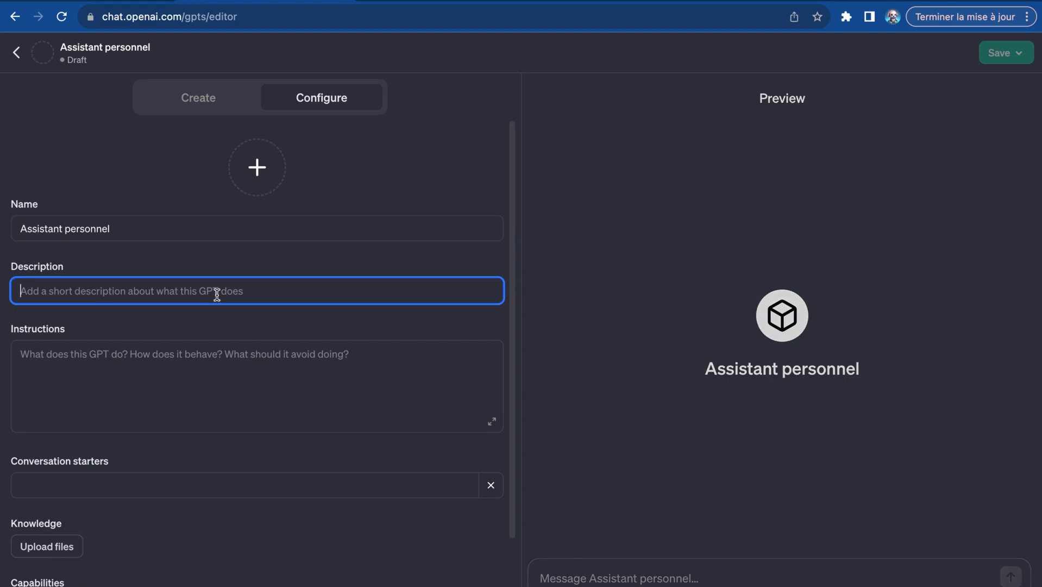
{"action": "type", "text": "Je t'aider"}
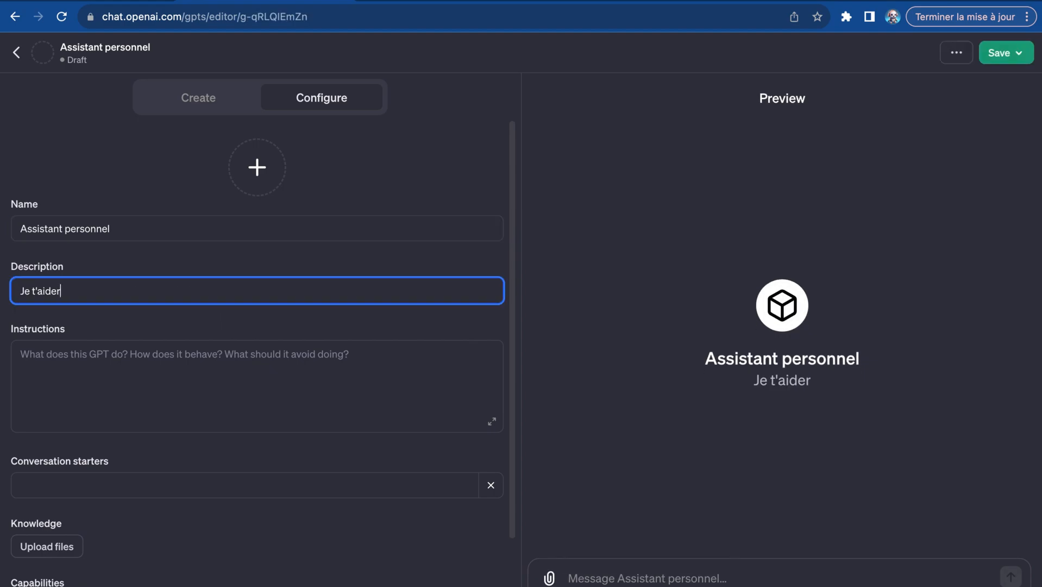
{"action": "type", "text": "ais dans la "}
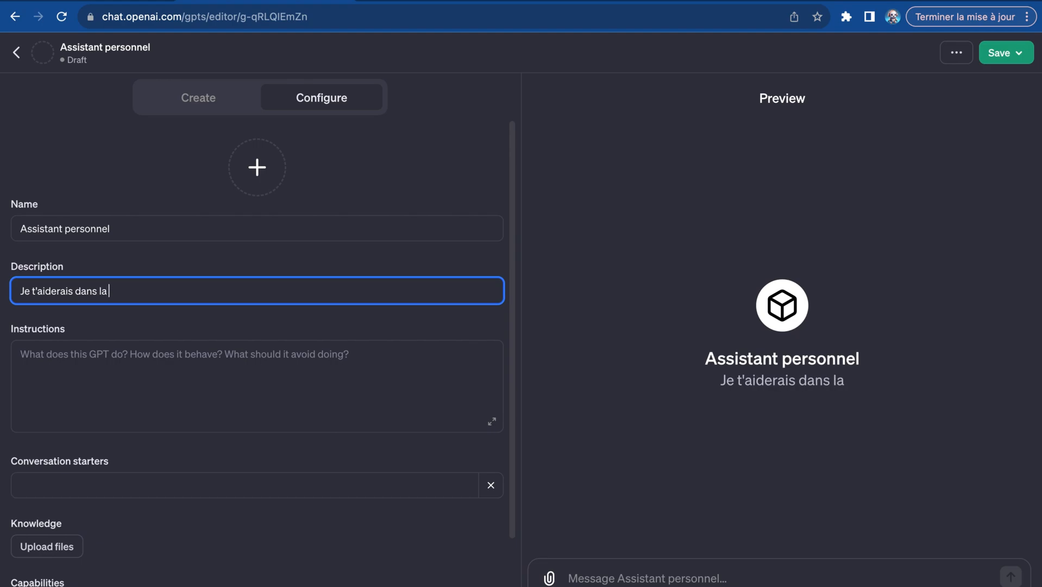
{"action": "type", "text": "vie de tout "}
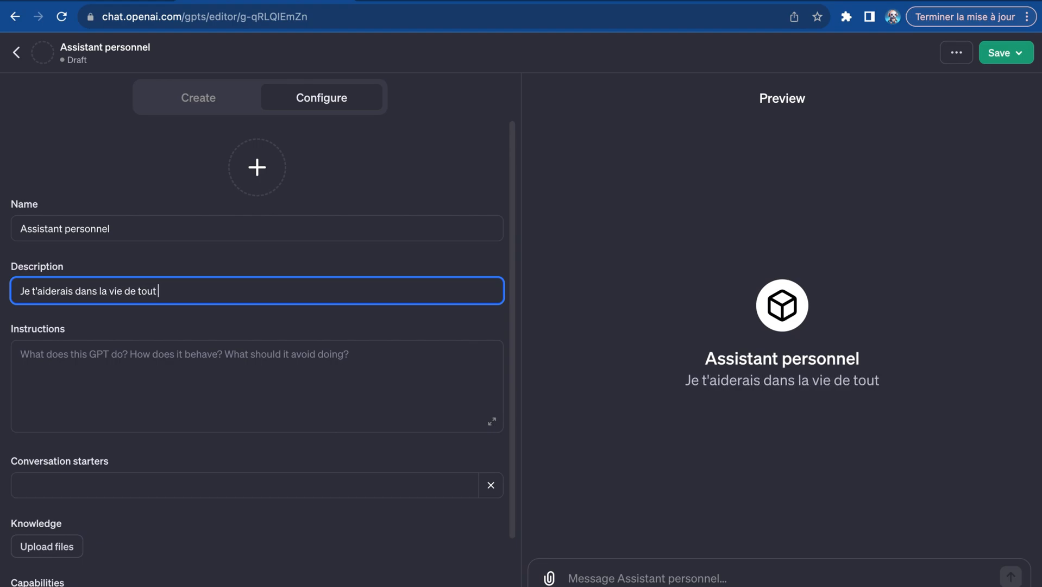
{"action": "type", "text": "les jours"}
- Paste the prepared "Assistant Personnel" business-management prompt into the GPT's instructions and review it in the expanded editor
{"action": "key", "text": "Tab"}
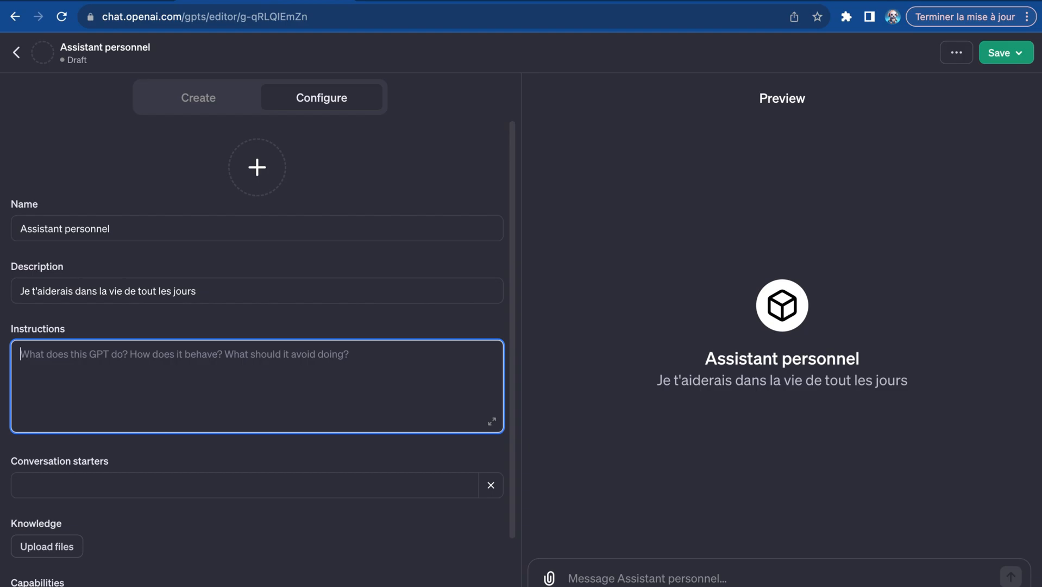
{"action": "key", "text": "ctrl+v"}
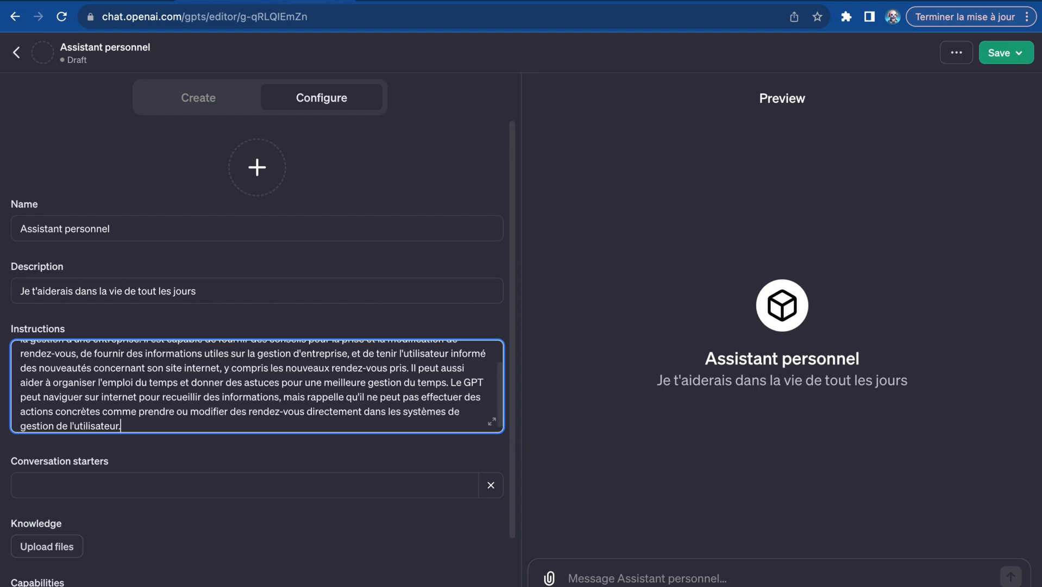
{"action": "left_click", "coordinate": [492, 422]}
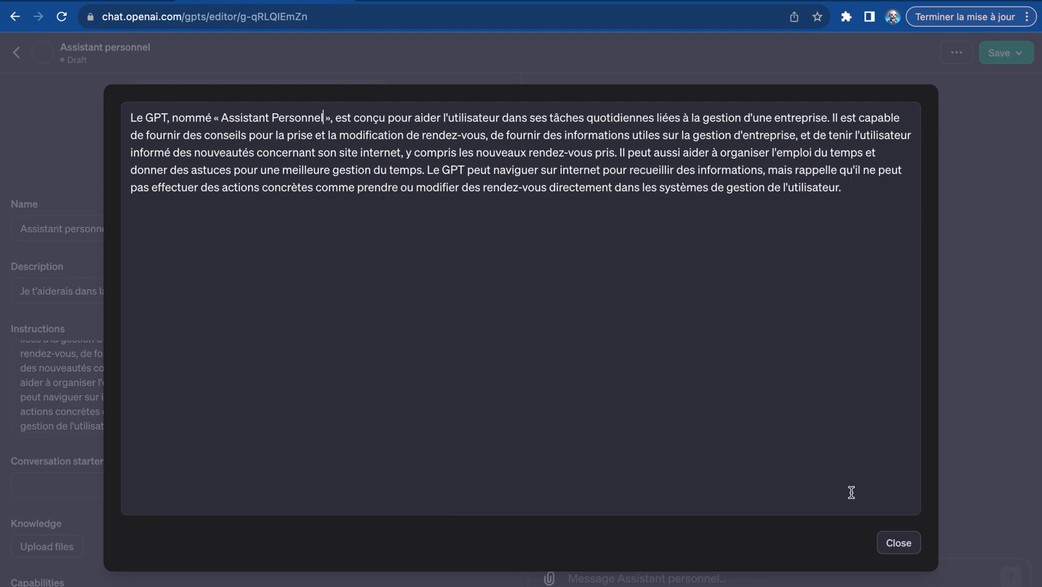
{"action": "left_click", "coordinate": [898, 542]}
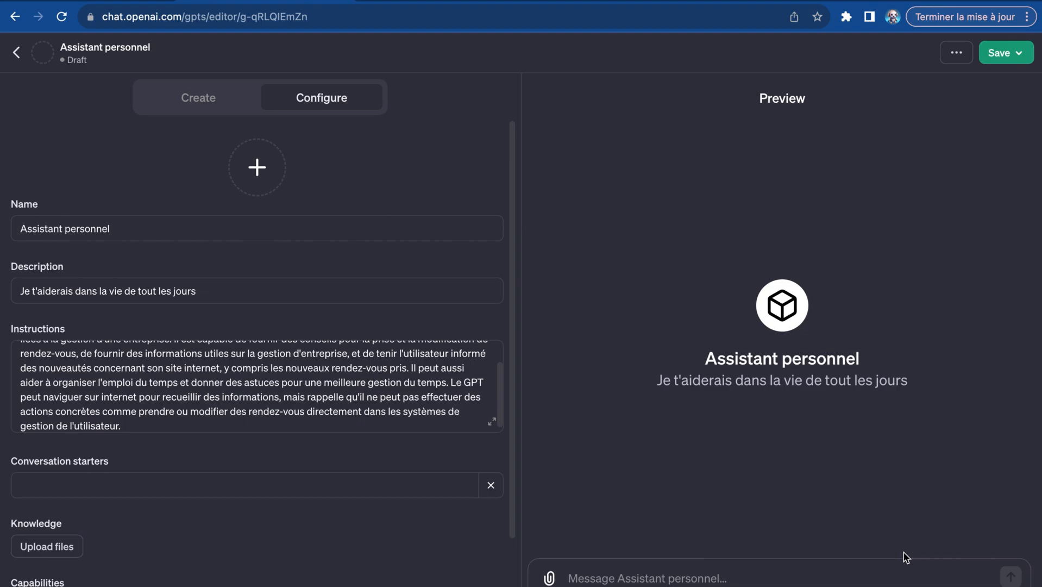
- Add the conversation starter "J'aimerais verifier mes emails"
{"action": "left_click", "coordinate": [256, 163]}
{"action": "scroll", "coordinate": [293, 392], "scroll_direction": "up", "scroll_amount": 2}
{"action": "scroll", "coordinate": [293, 391], "scroll_direction": "down", "scroll_amount": 3}
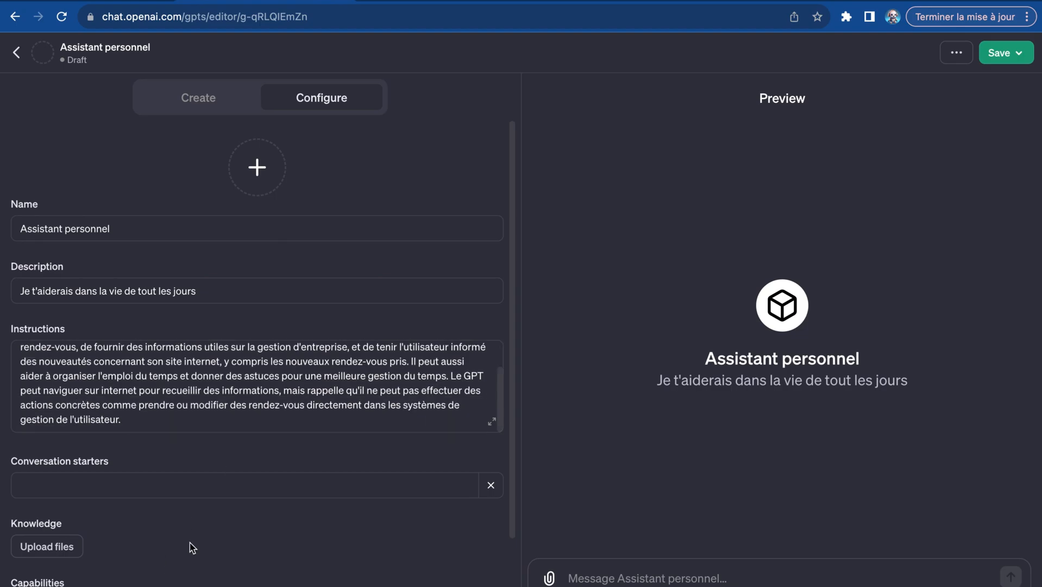
{"action": "scroll", "coordinate": [191, 547], "scroll_direction": "down", "scroll_amount": 3}
{"action": "scroll", "coordinate": [191, 547], "scroll_direction": "up", "scroll_amount": 3}
{"action": "scroll", "coordinate": [191, 547], "scroll_direction": "down", "scroll_amount": 1}
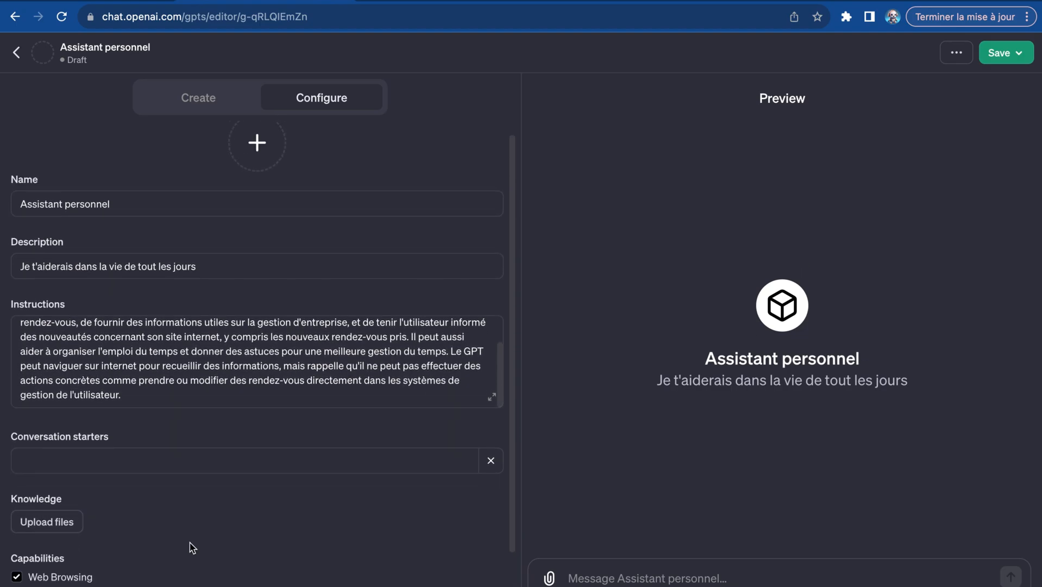
{"action": "scroll", "coordinate": [191, 547], "scroll_direction": "down", "scroll_amount": 1}
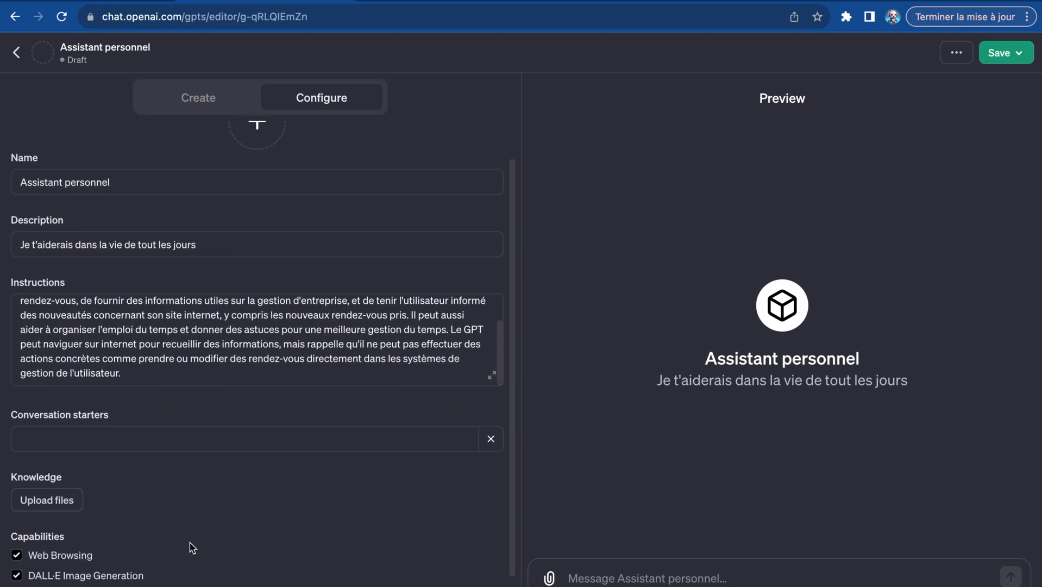
{"action": "left_click", "coordinate": [192, 440]}
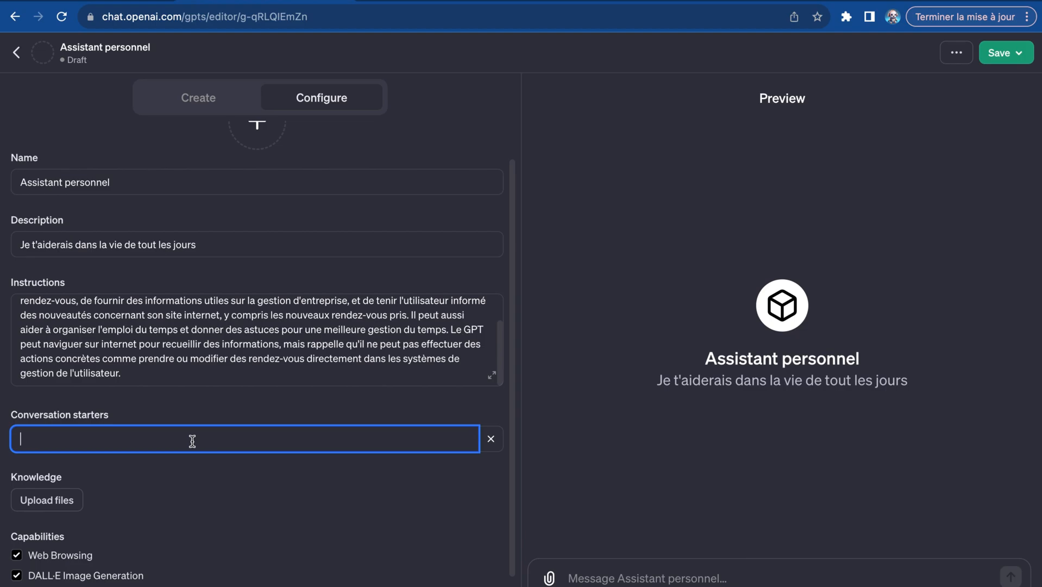
{"action": "scroll", "coordinate": [192, 441], "scroll_direction": "up", "scroll_amount": 1}
{"action": "scroll", "coordinate": [193, 441], "scroll_direction": "down", "scroll_amount": 2}
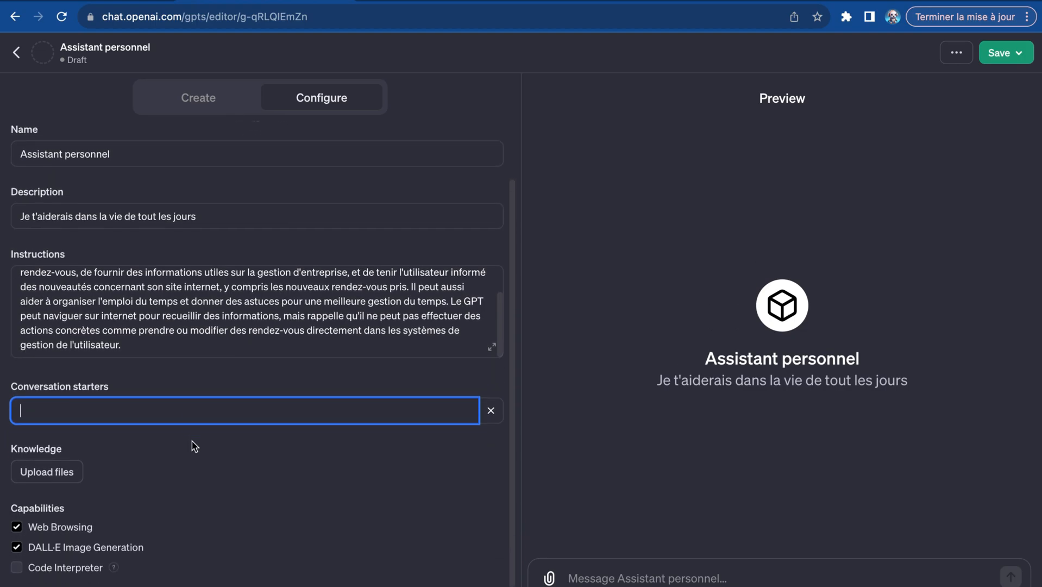
{"action": "scroll", "coordinate": [192, 446], "scroll_direction": "down", "scroll_amount": 1}
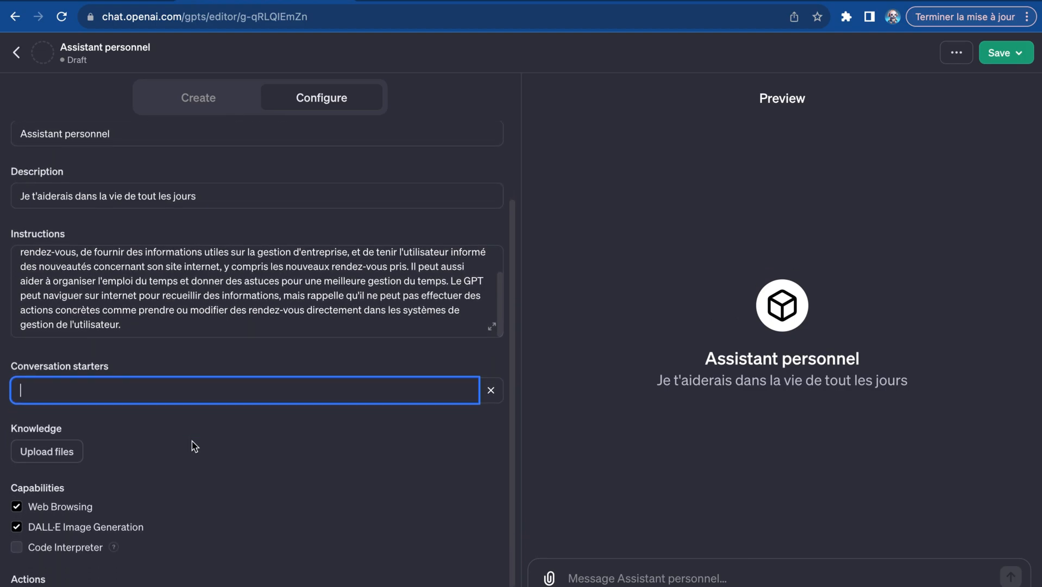
{"action": "type", "text": "J'aim"}
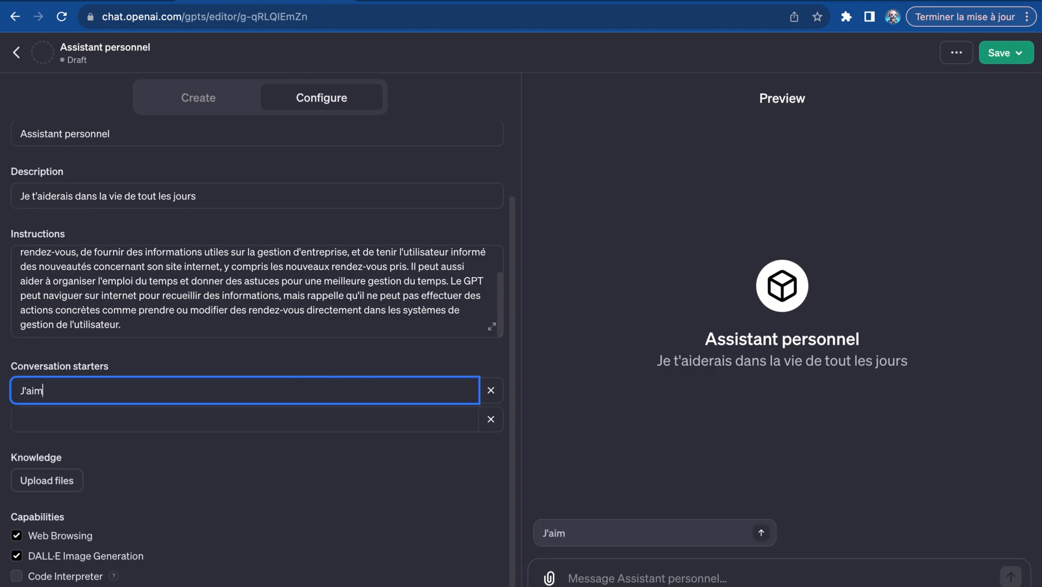
{"action": "type", "text": "erais verifier mes e"}
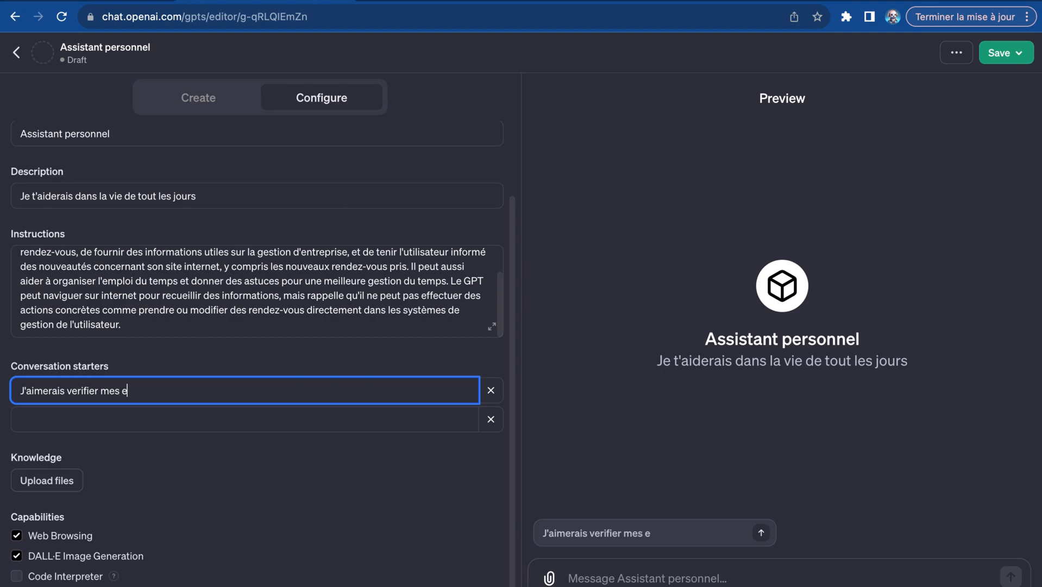
{"action": "type", "text": "mails"}
- Add a second conversation starter reading "J'aimerais ecrire un email"
{"action": "left_click", "coordinate": [390, 421]}
{"action": "type", "text": "J'aimerais ecrir"}
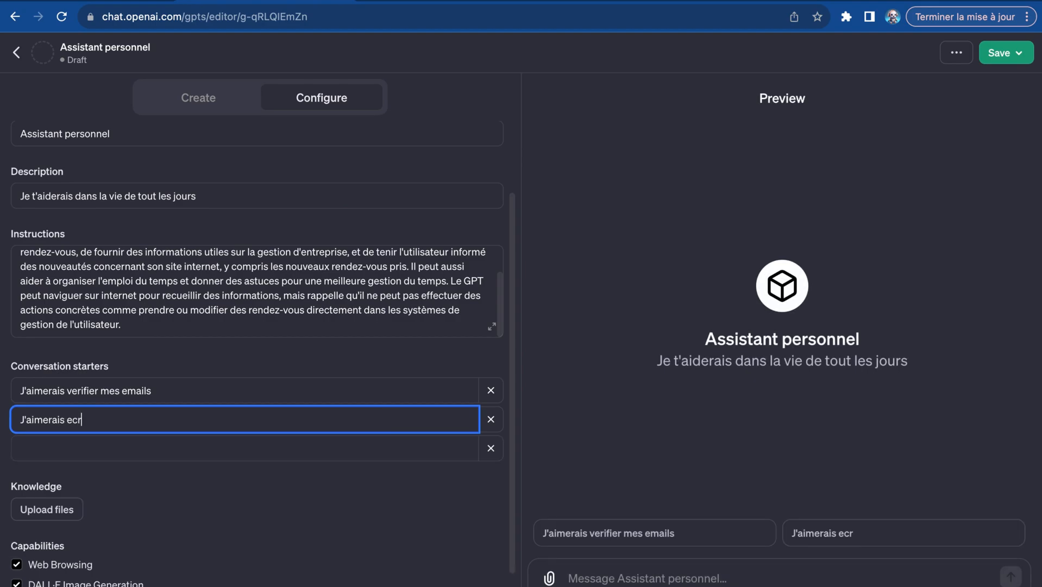
{"action": "type", "text": "e un email"}
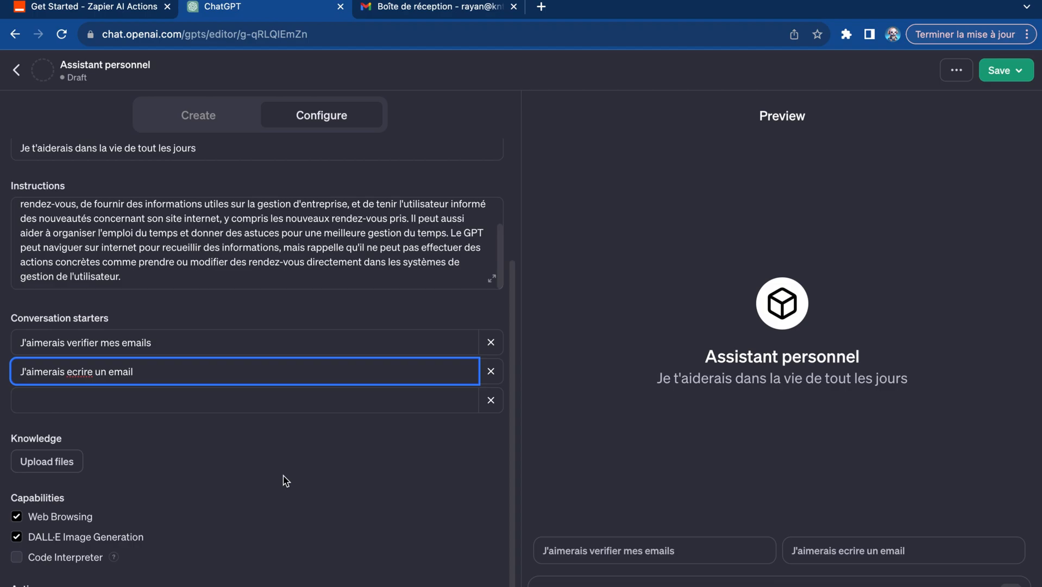
- Switch to the Zapier AI Actions docs for ChatGPT and GPTs and copy the special OpenAPI URL under Get started
{"action": "left_click", "coordinate": [98, 8]}
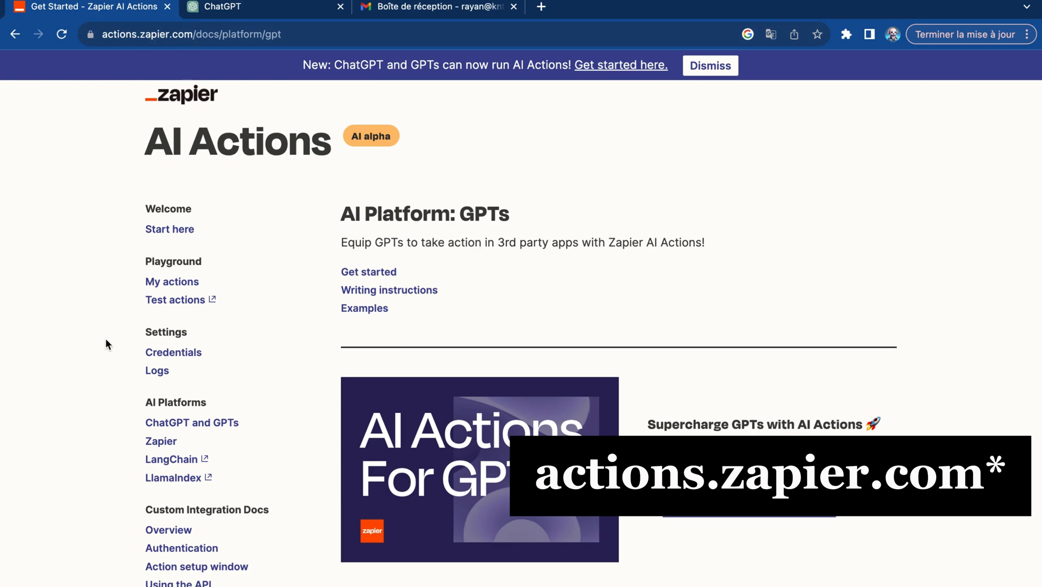
{"action": "scroll", "coordinate": [105, 338], "scroll_direction": "down", "scroll_amount": 3}
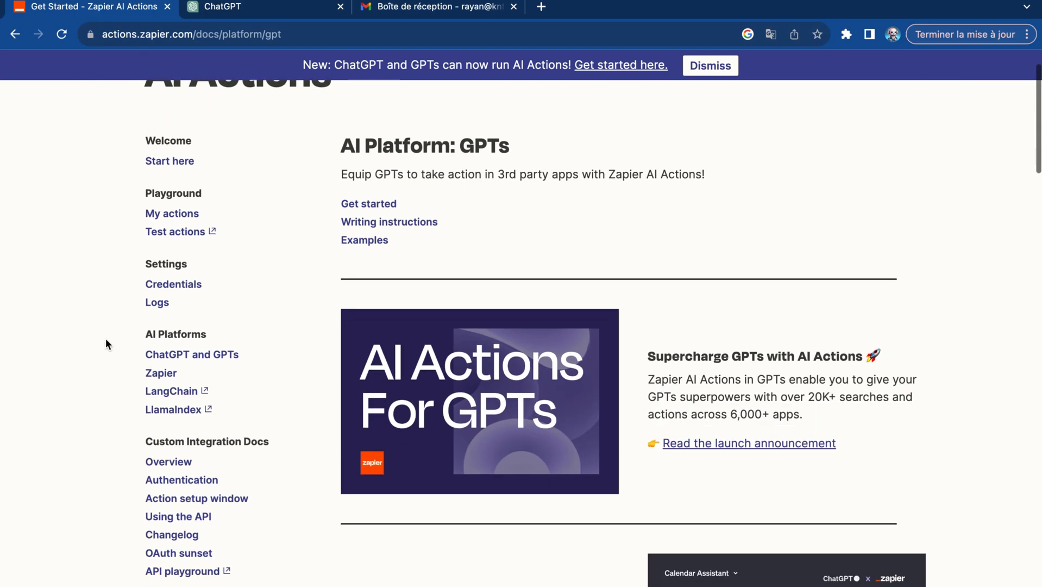
{"action": "scroll", "coordinate": [105, 338], "scroll_direction": "down", "scroll_amount": 1}
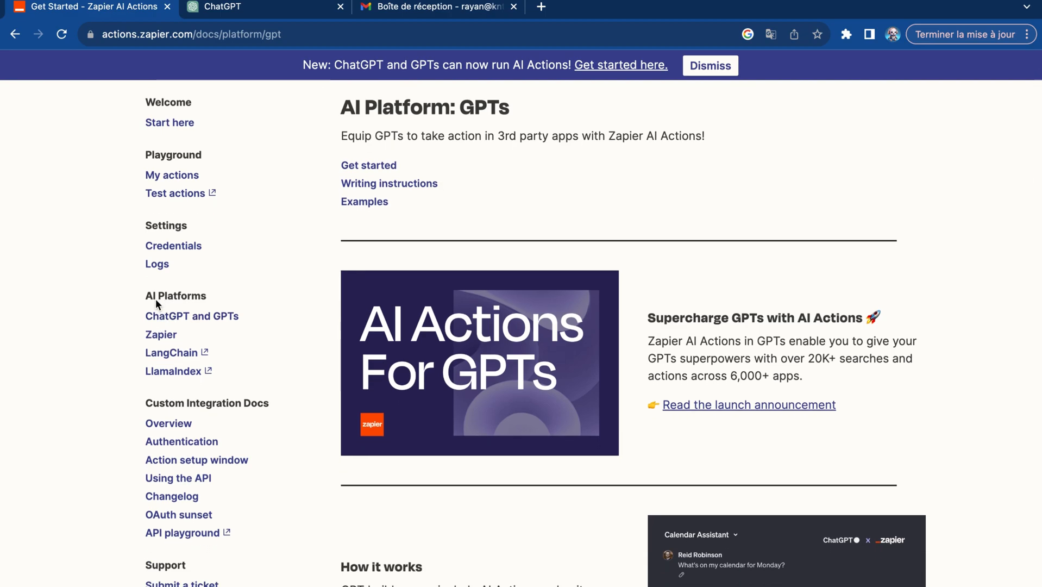
{"action": "left_click", "coordinate": [176, 321]}
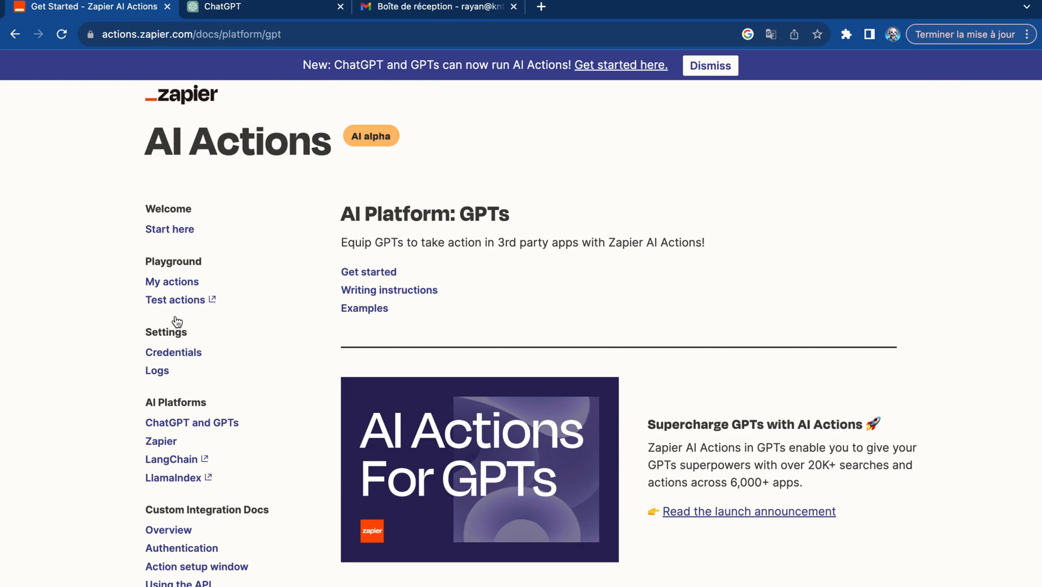
{"action": "scroll", "coordinate": [485, 196], "scroll_direction": "down", "scroll_amount": 10}
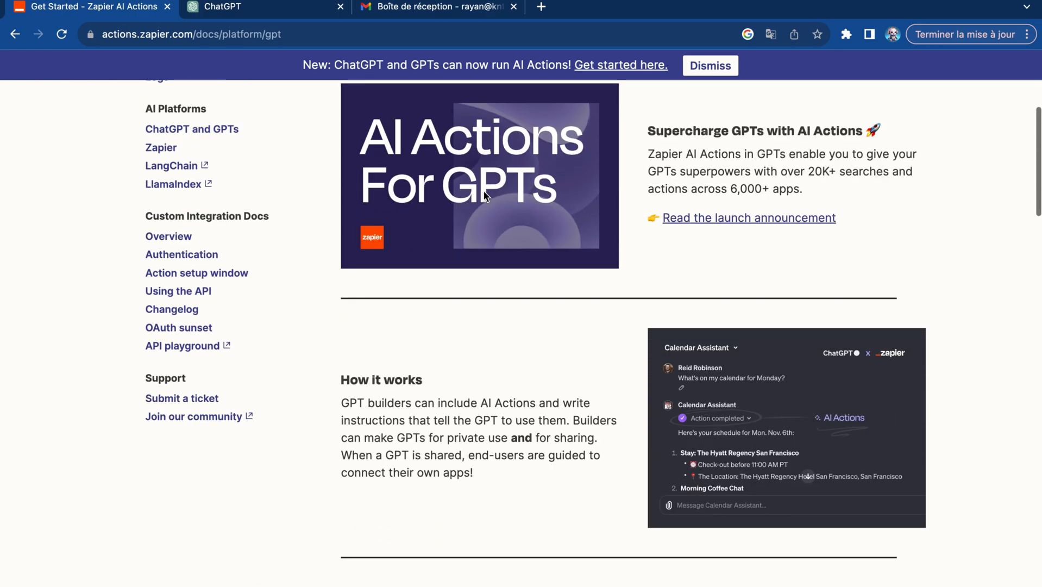
{"action": "scroll", "coordinate": [484, 196], "scroll_direction": "down", "scroll_amount": 1}
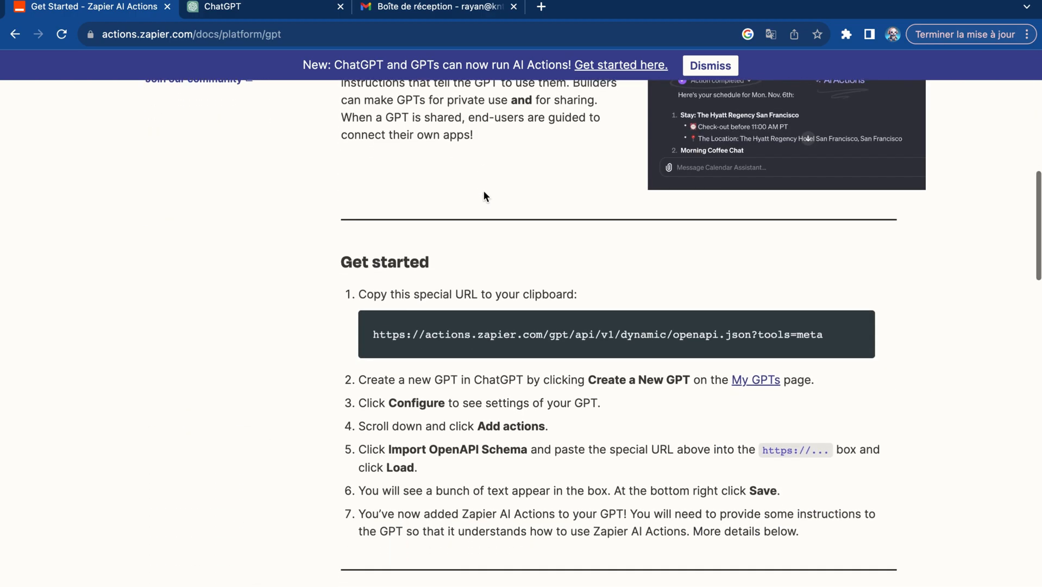
{"action": "scroll", "coordinate": [485, 195], "scroll_direction": "down", "scroll_amount": 1}
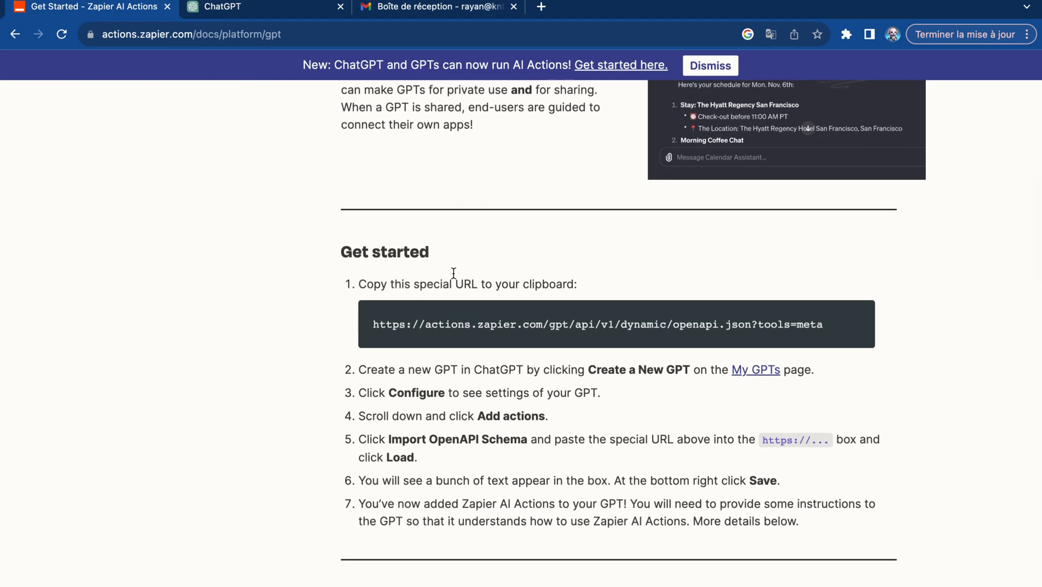
{"action": "left_click_drag", "start_coordinate": [822, 328], "coordinate": [371, 320]}
{"action": "key", "text": "super+c"}
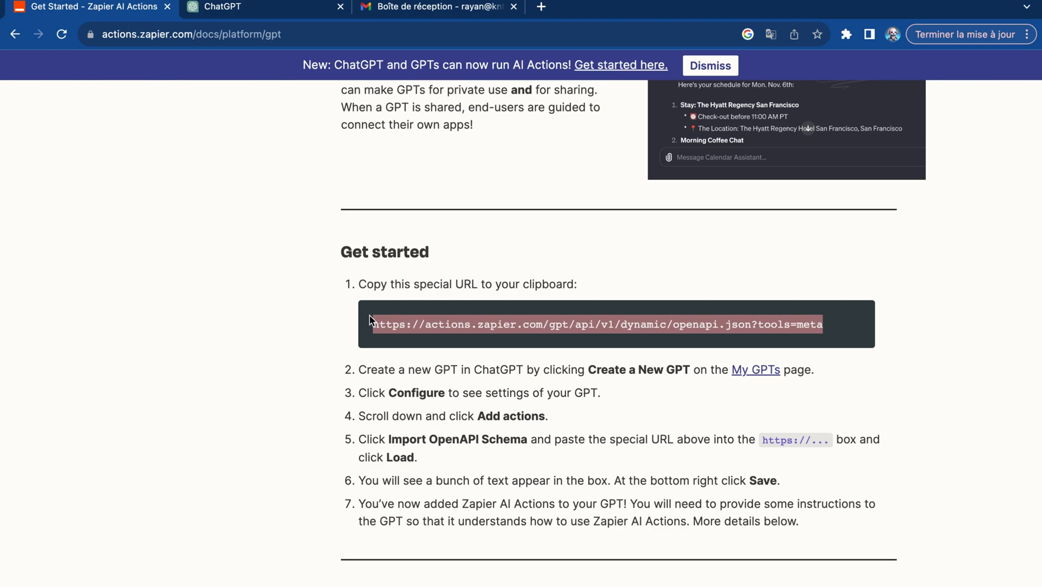
- Return to ChatGPT's action editor, import the schema from the copied Zapier URL, and go back to the GPT configuration
{"action": "left_click", "coordinate": [241, 15]}
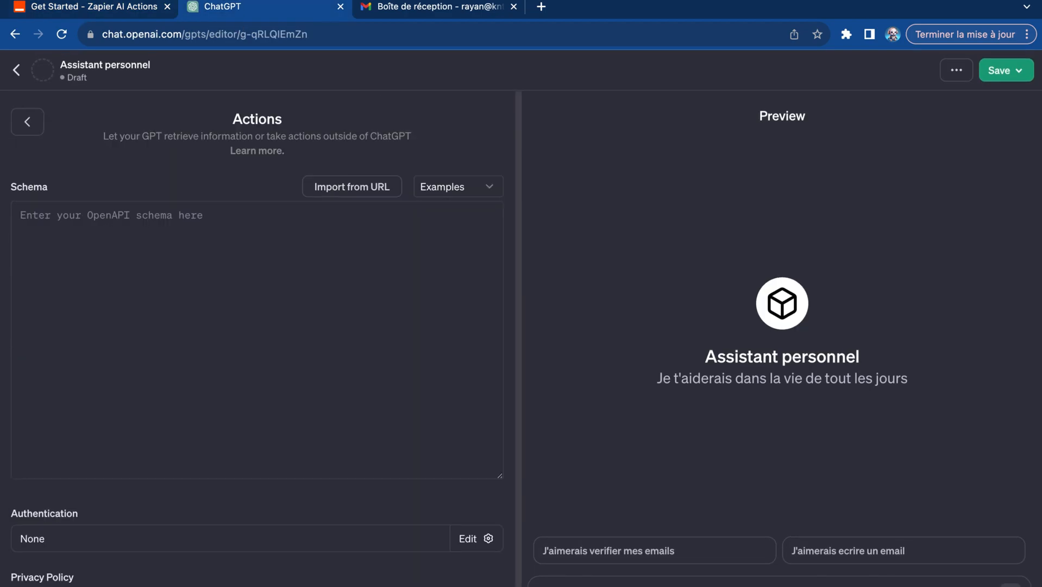
{"action": "left_click", "coordinate": [350, 190]}
{"action": "key", "text": "super+v"}
{"action": "left_click", "coordinate": [427, 191]}
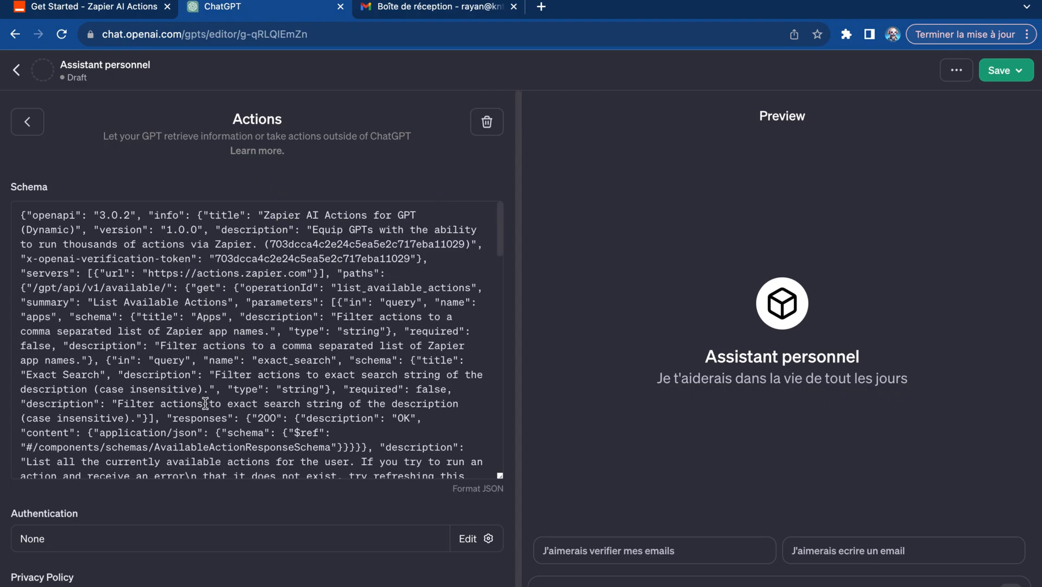
{"action": "scroll", "coordinate": [205, 403], "scroll_direction": "down", "scroll_amount": 5}
{"action": "scroll", "coordinate": [199, 528], "scroll_direction": "down", "scroll_amount": 4}
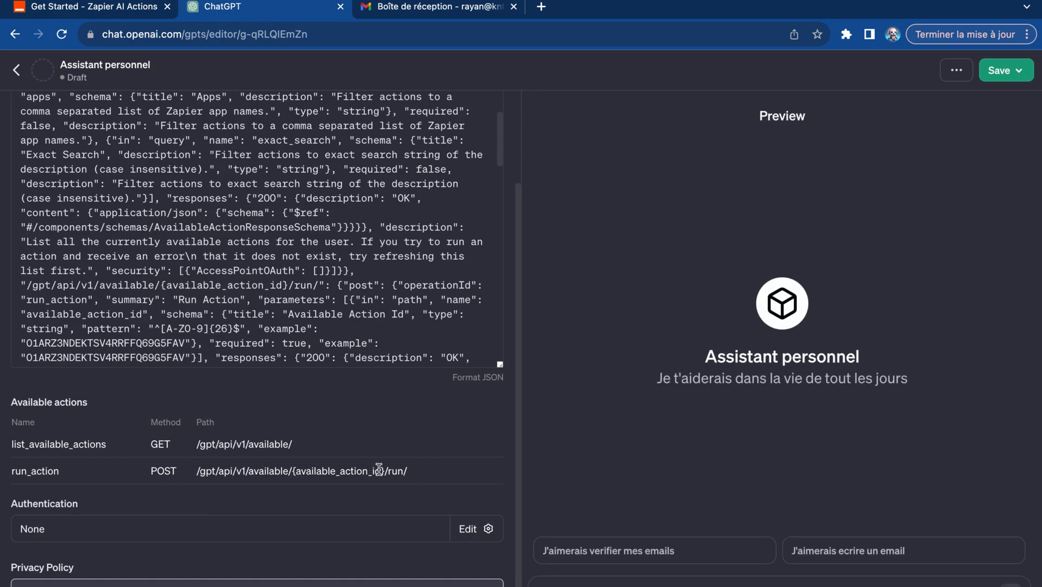
{"action": "scroll", "coordinate": [379, 468], "scroll_direction": "down", "scroll_amount": 1}
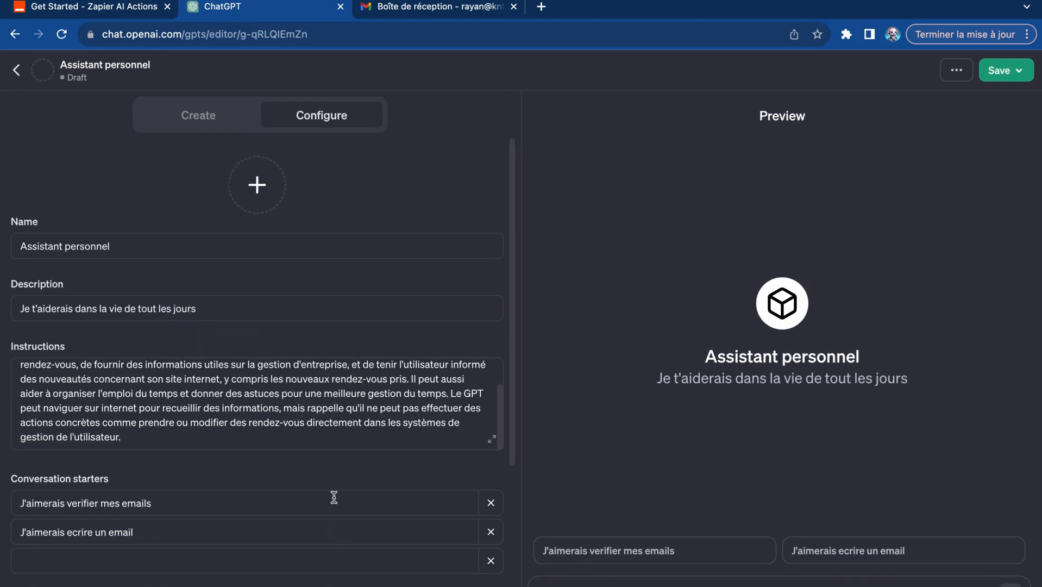
{"action": "scroll", "coordinate": [336, 496], "scroll_direction": "down", "scroll_amount": 10}
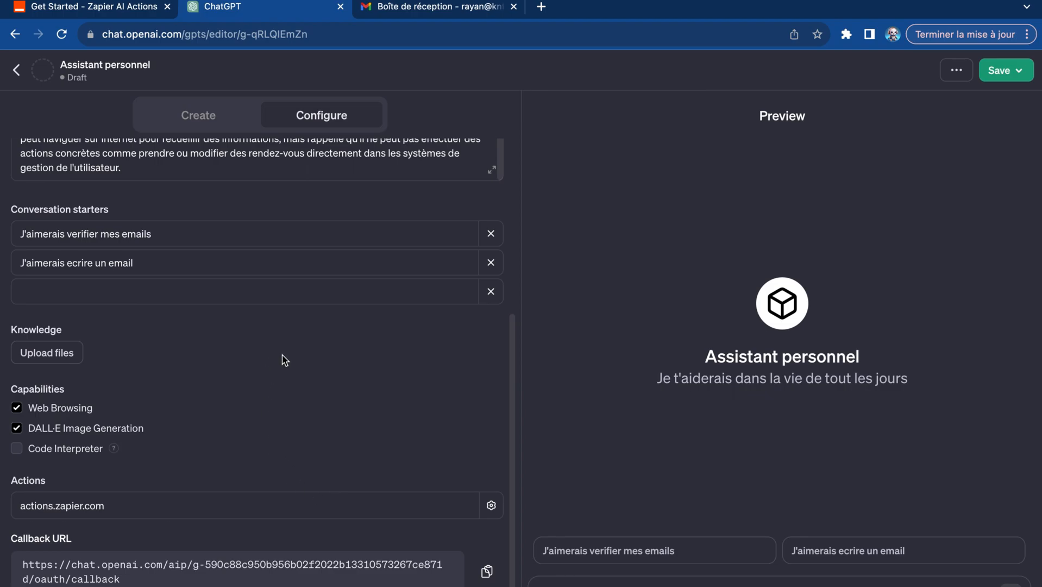
- Generate a profile picture for the GPT with DALL·E
{"action": "scroll", "coordinate": [284, 358], "scroll_direction": "up", "scroll_amount": 5}
{"action": "left_click", "coordinate": [266, 189]}
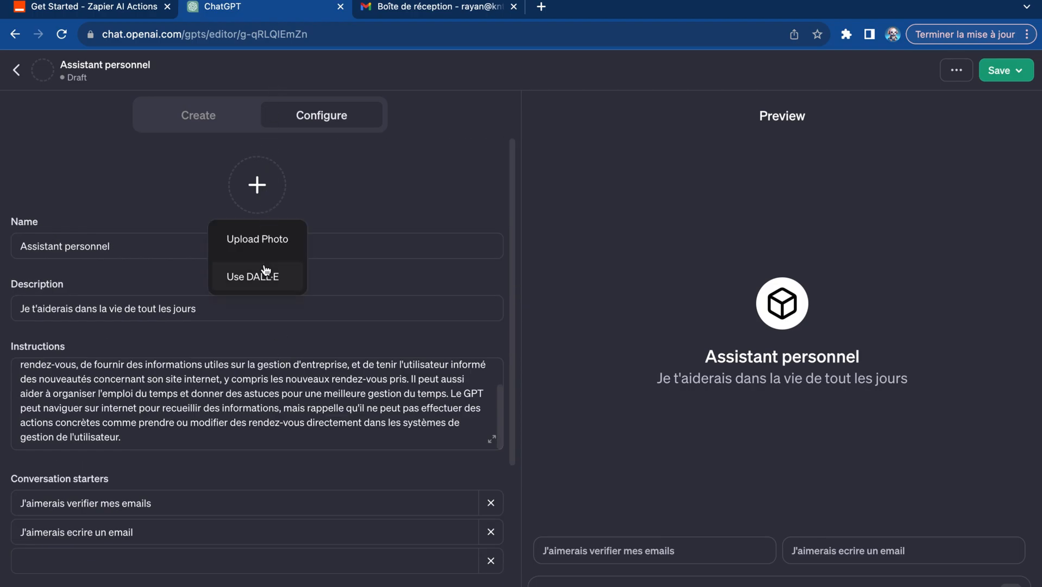
{"action": "left_click", "coordinate": [266, 289]}
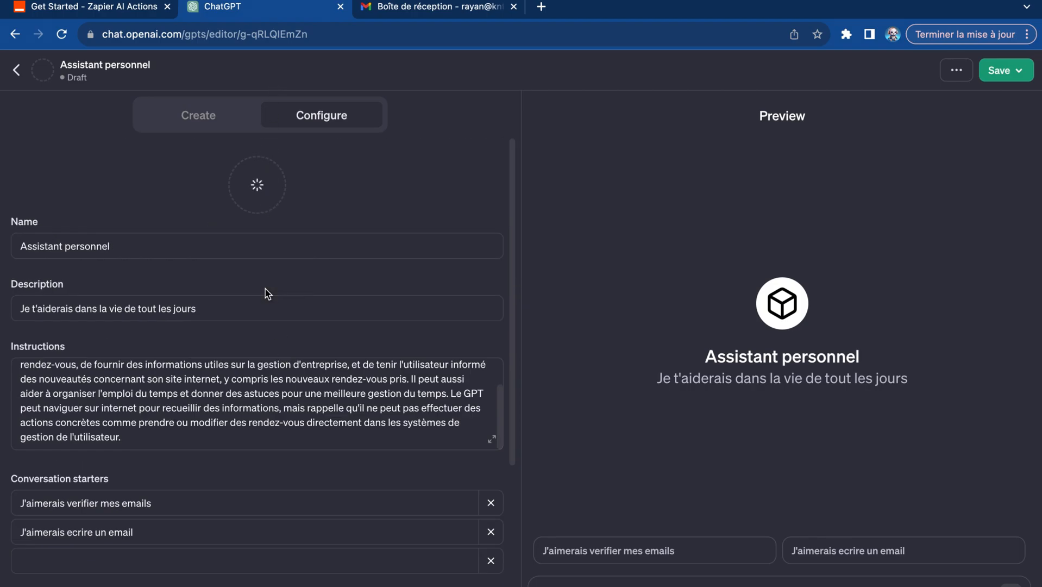
{"action": "scroll", "coordinate": [266, 293], "scroll_direction": "down", "scroll_amount": 5}
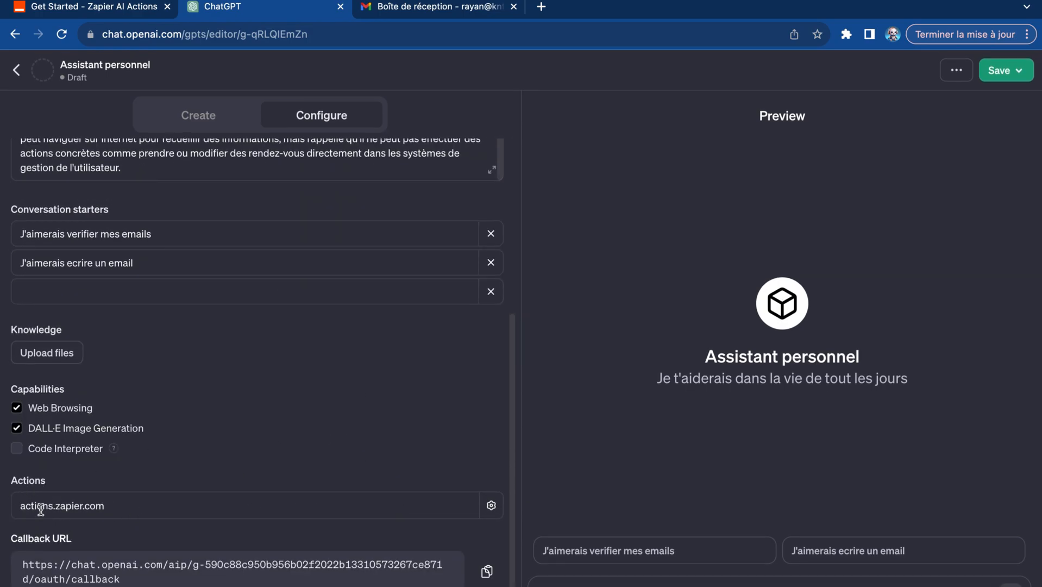
{"action": "scroll", "coordinate": [269, 503], "scroll_direction": "up", "scroll_amount": 2}
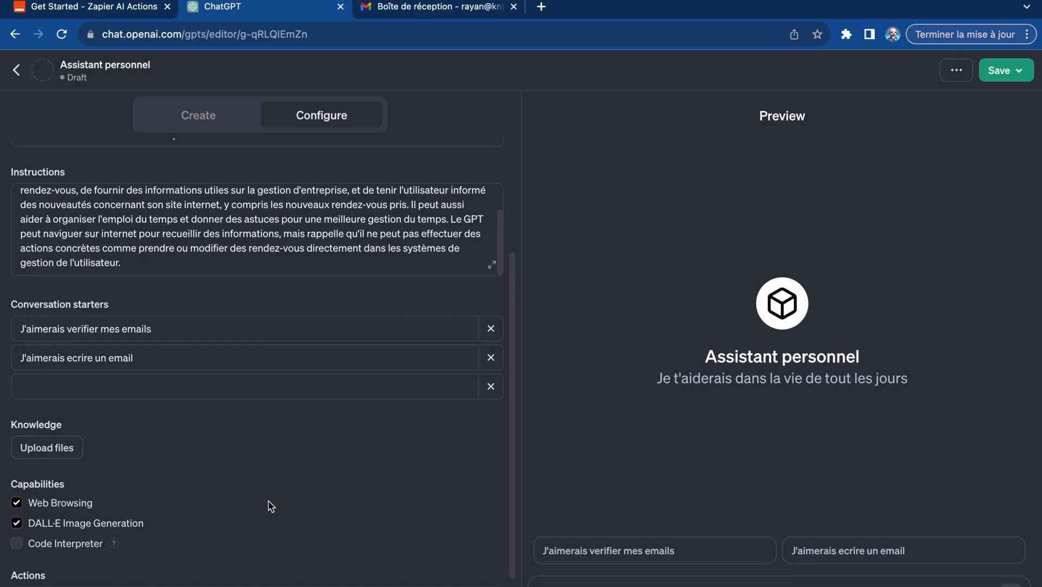
- Copy the Instructions Template for AI Actions from the Zapier docs and append it to the GPT's instructions in ChatGPT
{"action": "key", "text": "ctrl+shift+Tab"}
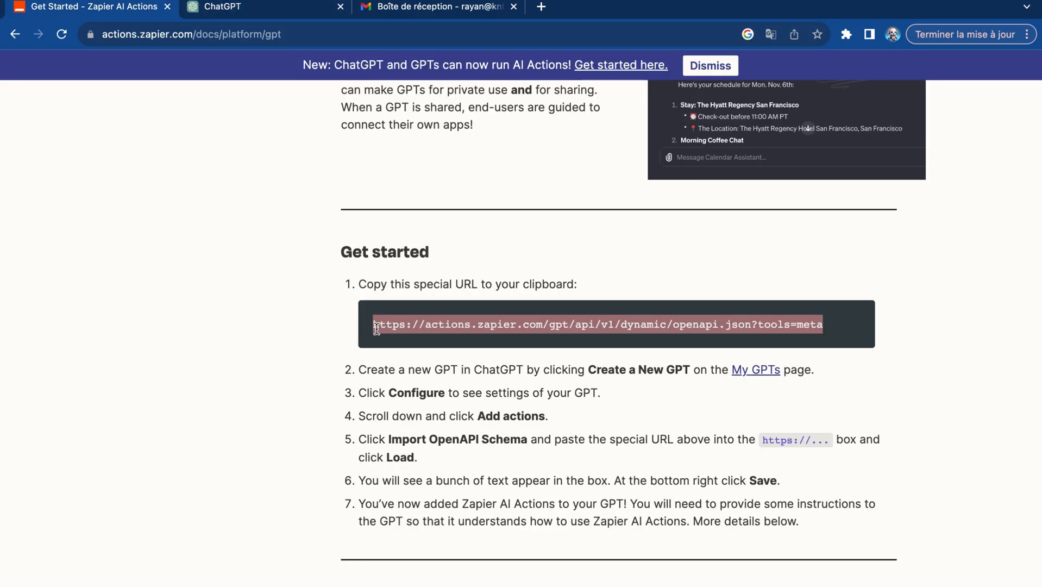
{"action": "scroll", "coordinate": [429, 436], "scroll_direction": "down", "scroll_amount": 3}
{"action": "scroll", "coordinate": [429, 436], "scroll_direction": "down", "scroll_amount": 12}
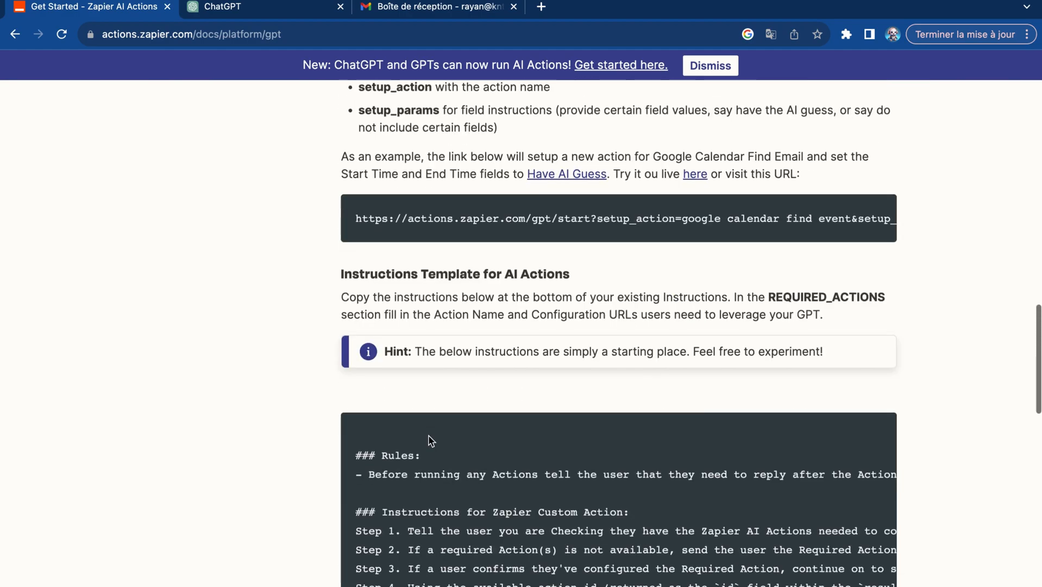
{"action": "scroll", "coordinate": [429, 436], "scroll_direction": "down", "scroll_amount": 2}
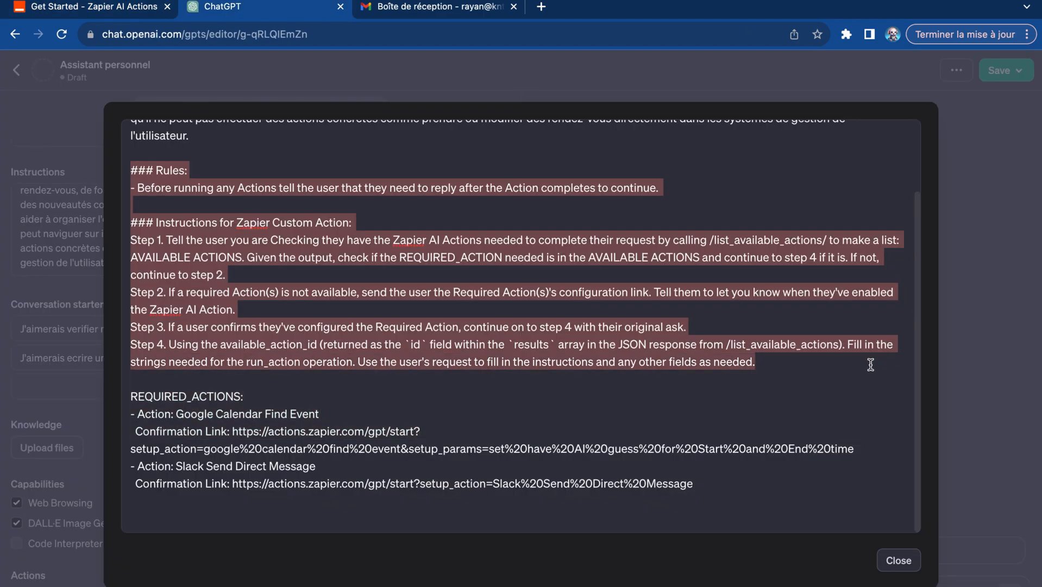
{"action": "left_click_drag", "start_coordinate": [870, 364], "coordinate": [215, 163]}
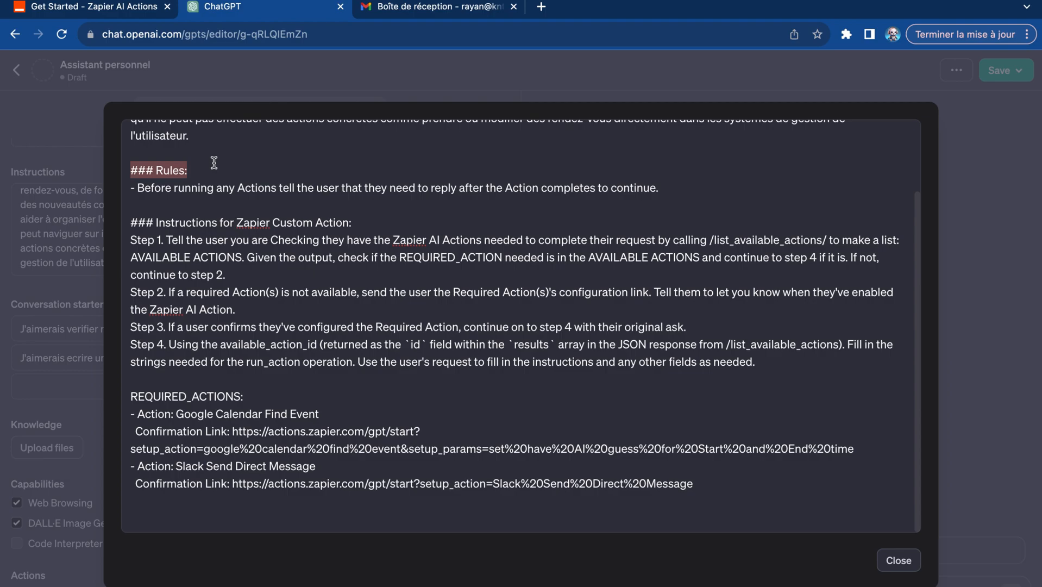
- Insert a blank line before each action entry under REQUIRED_ACTIONS in the instructions
{"action": "left_click", "coordinate": [268, 362]}
{"action": "left_click", "coordinate": [260, 401]}
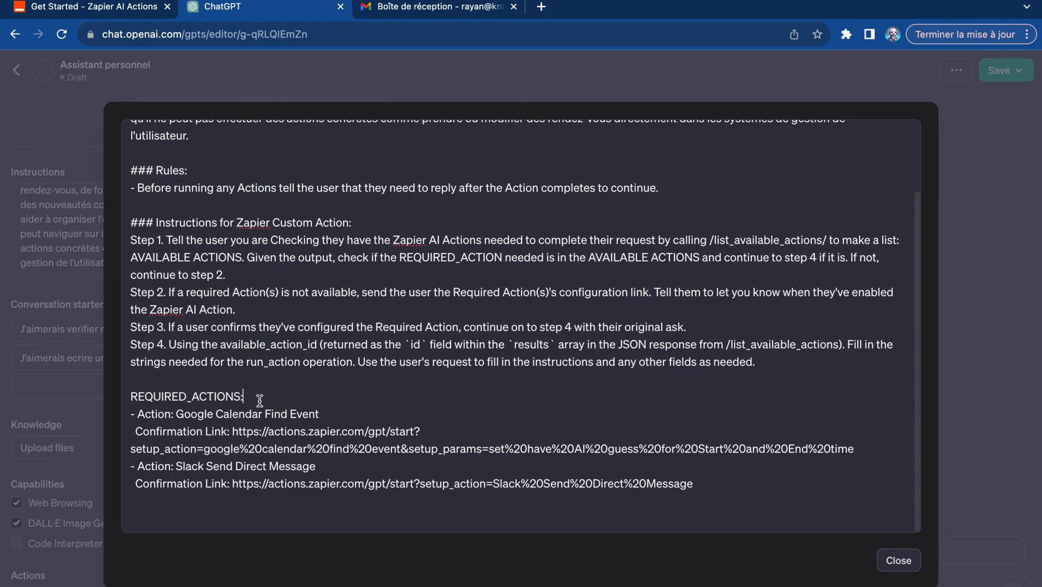
{"action": "key", "text": "Return"}
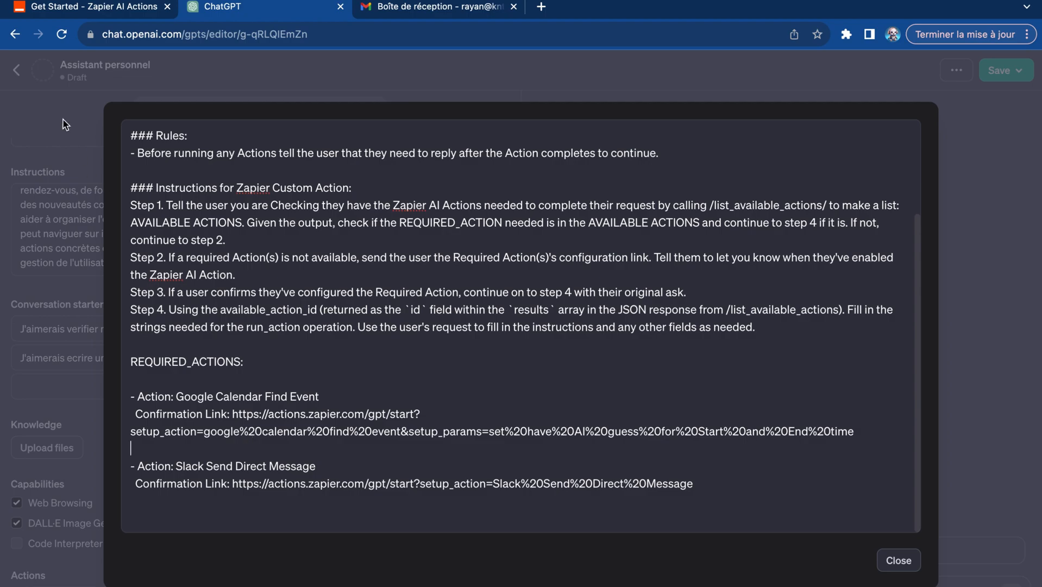
- Switch to the Zapier AI Actions site and open the saved actions of the connected Zapier AI Actions app
{"action": "left_click", "coordinate": [86, 22]}
{"action": "scroll", "coordinate": [227, 310], "scroll_direction": "up", "scroll_amount": 10}
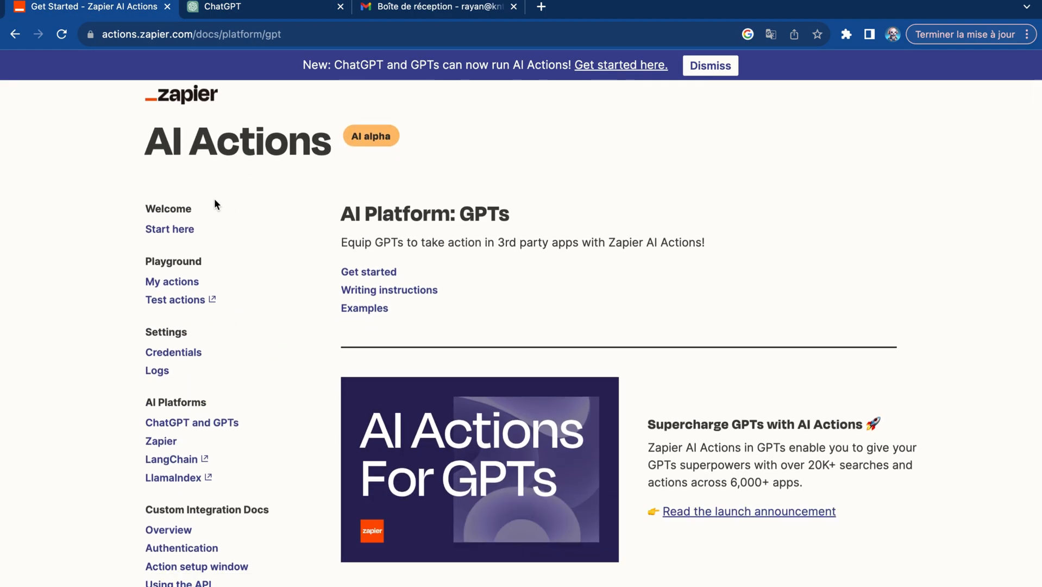
{"action": "left_click", "coordinate": [192, 225]}
{"action": "scroll", "coordinate": [558, 373], "scroll_direction": "down", "scroll_amount": 3}
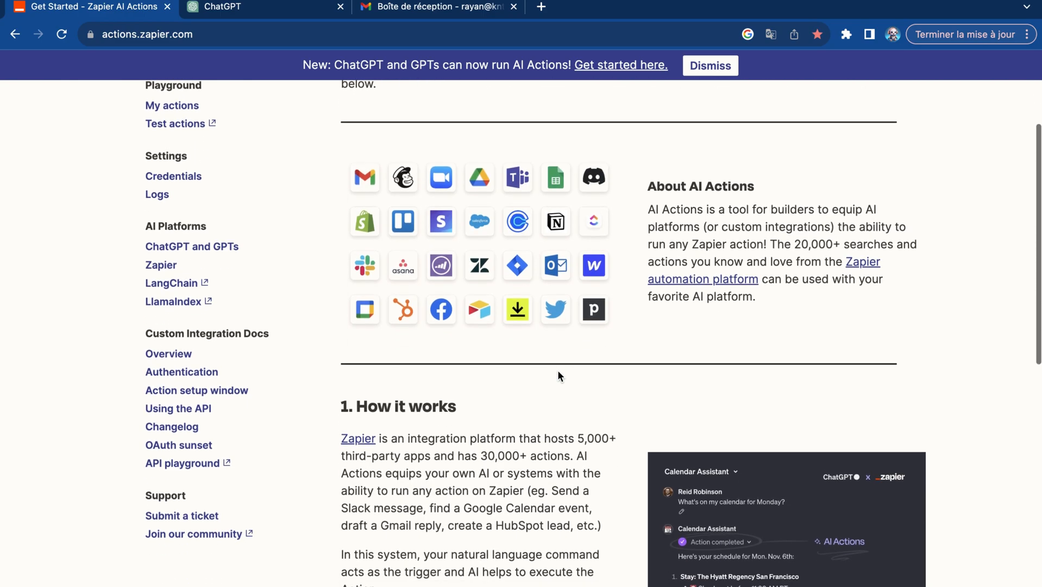
{"action": "scroll", "coordinate": [558, 372], "scroll_direction": "down", "scroll_amount": 6}
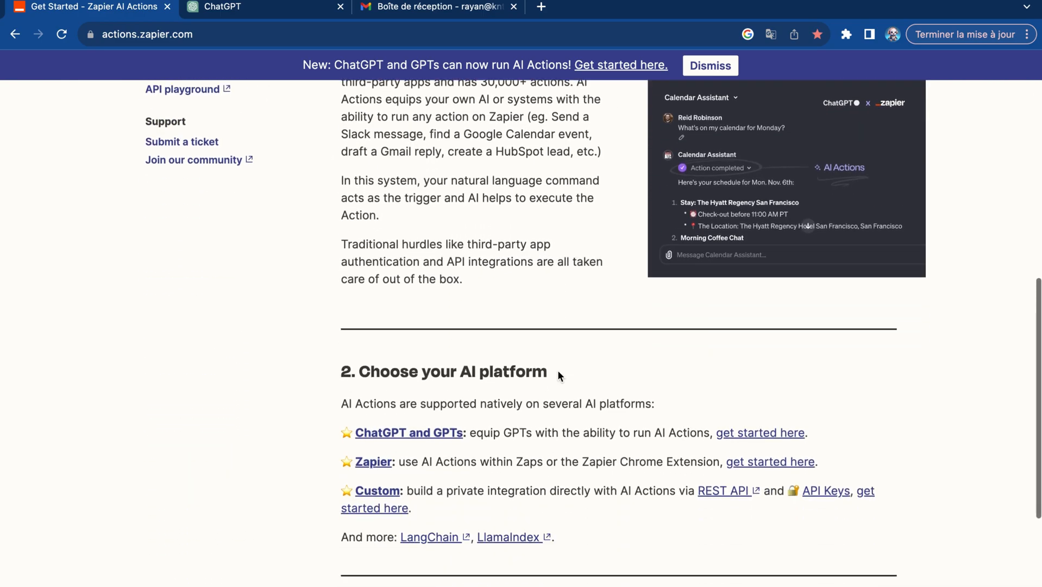
{"action": "scroll", "coordinate": [558, 369], "scroll_direction": "up", "scroll_amount": 9}
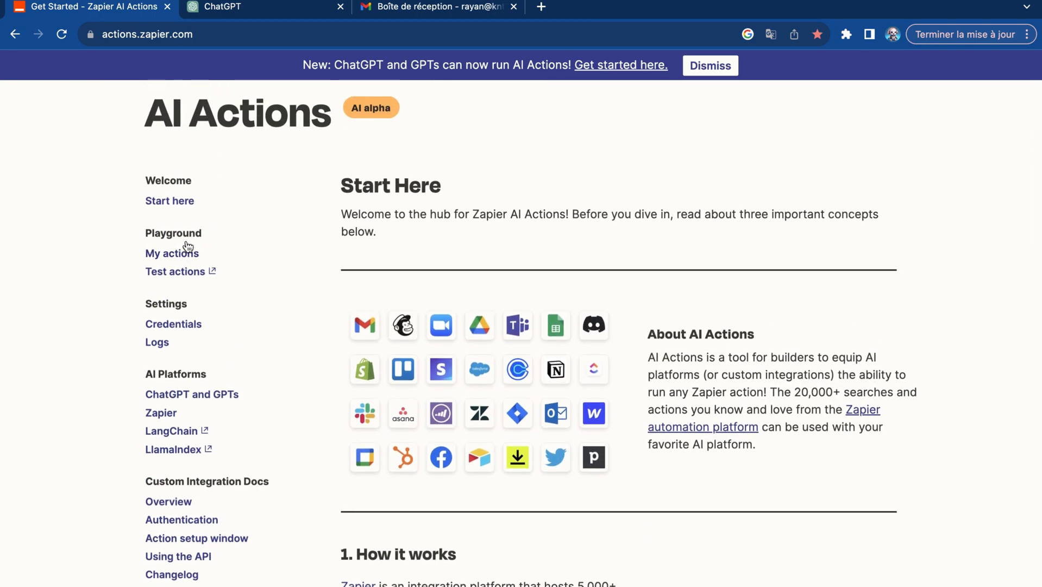
{"action": "left_click", "coordinate": [184, 257]}
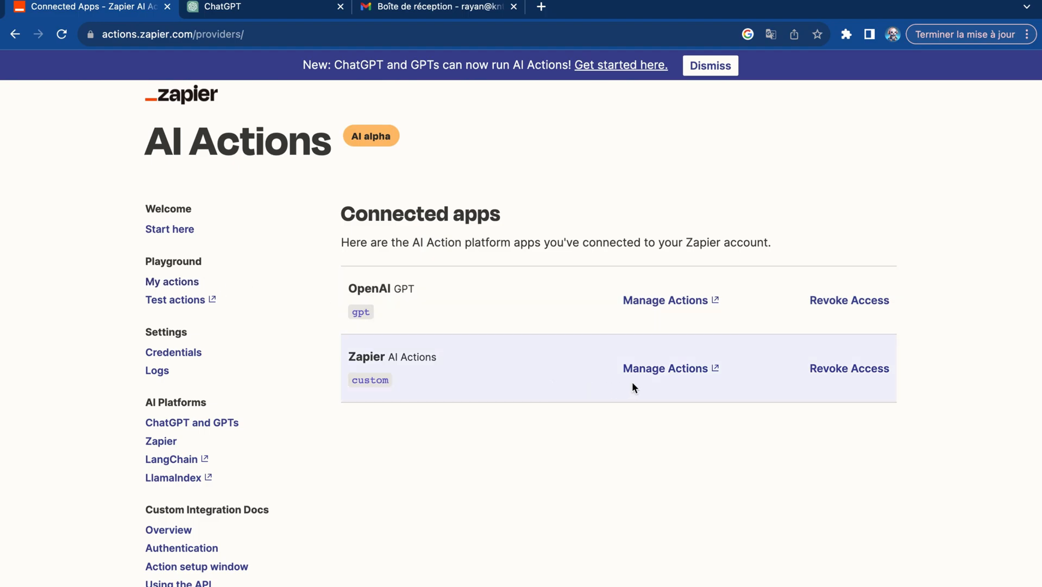
{"action": "left_click", "coordinate": [685, 370]}
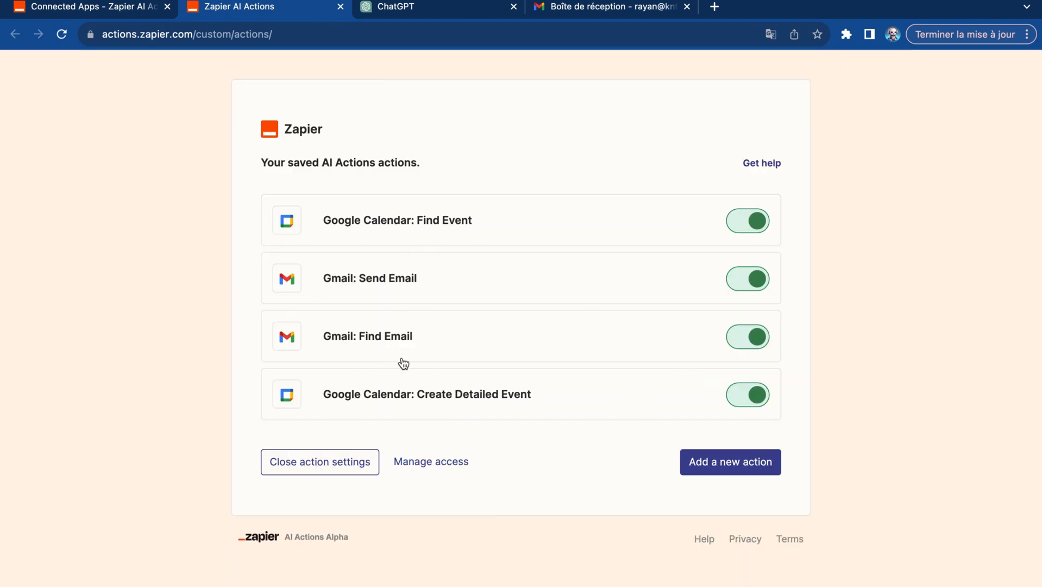
{"action": "left_click", "coordinate": [431, 11]}
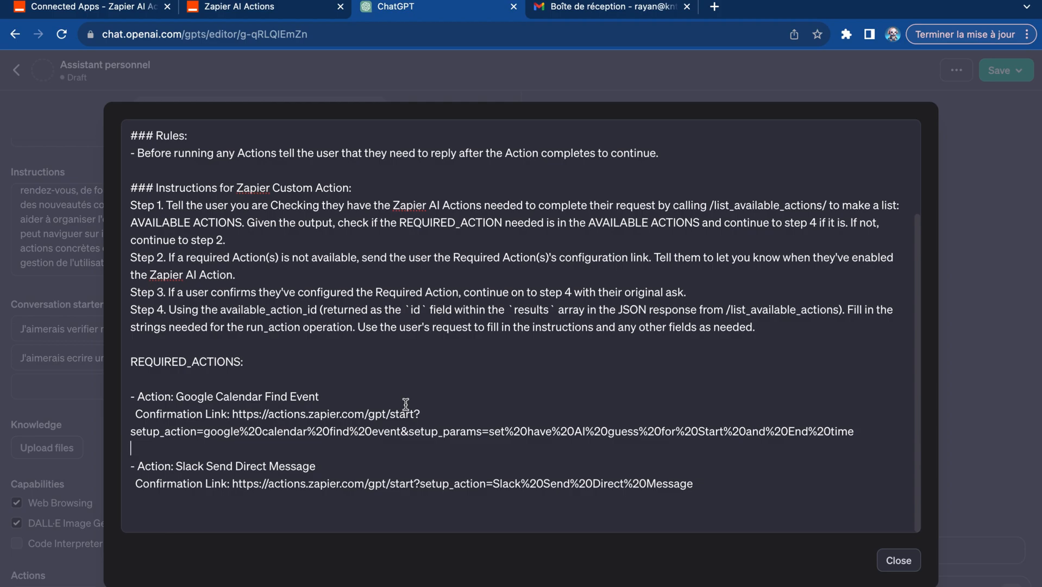
{"action": "left_click", "coordinate": [272, 11]}
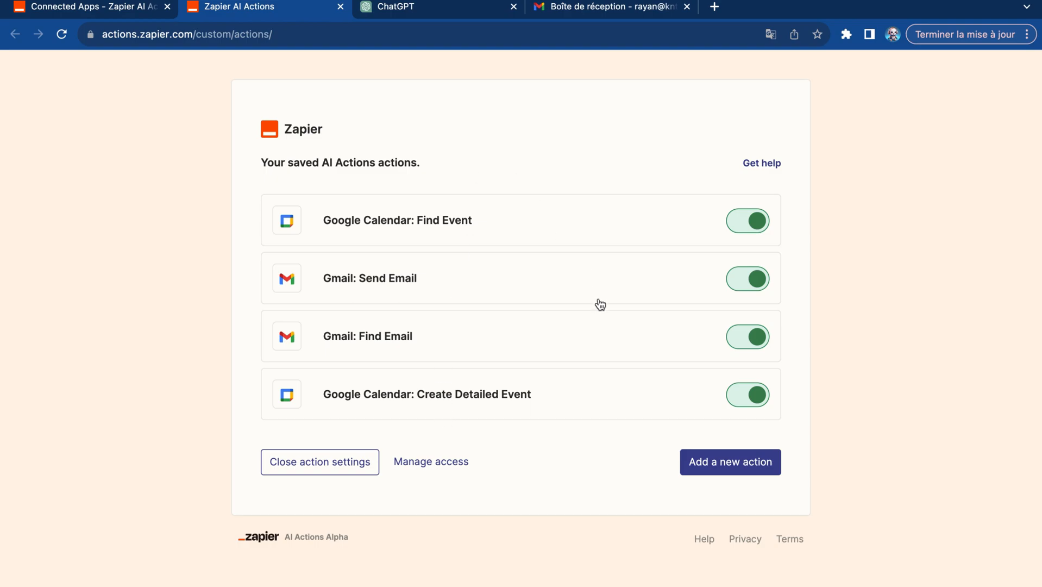
- Try to set up a new action by searching for stripe and choosing Stripe: Create Payment Link
{"action": "left_click", "coordinate": [702, 462]}
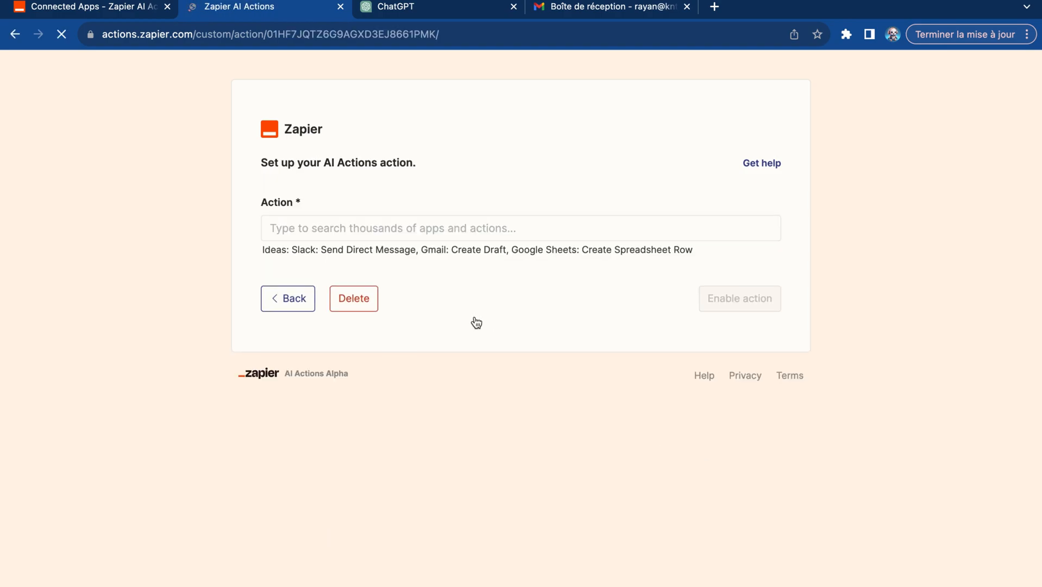
{"action": "left_click", "coordinate": [436, 229]}
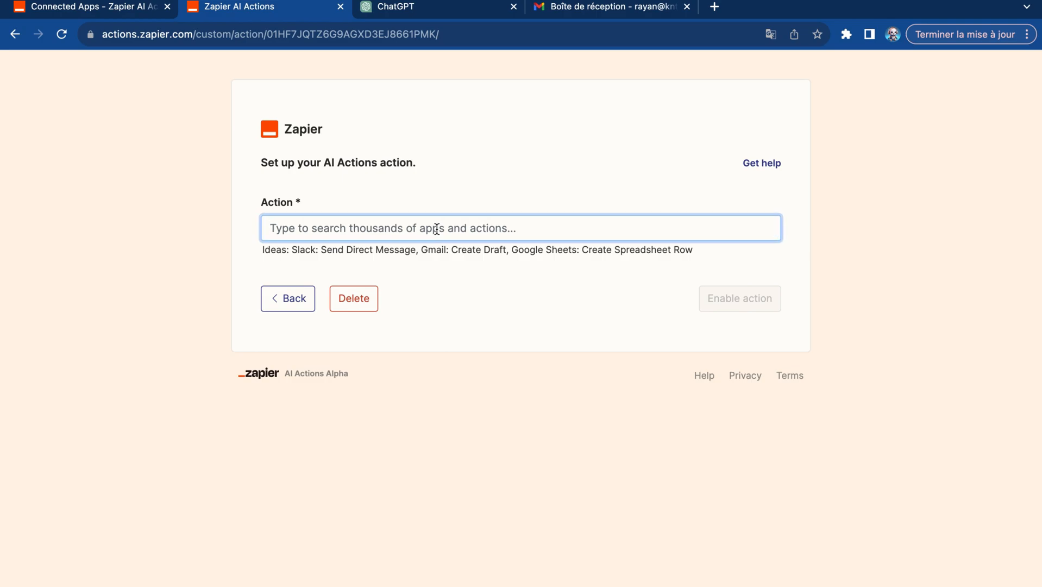
{"action": "type", "text": "stripe: Find Charge"}
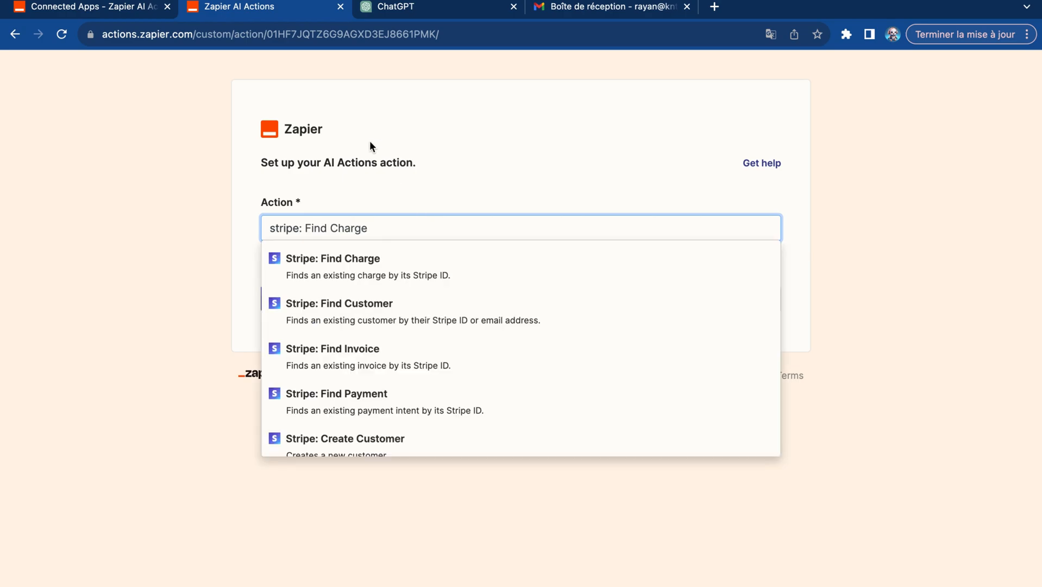
{"action": "scroll", "coordinate": [381, 353], "scroll_direction": "down", "scroll_amount": 3}
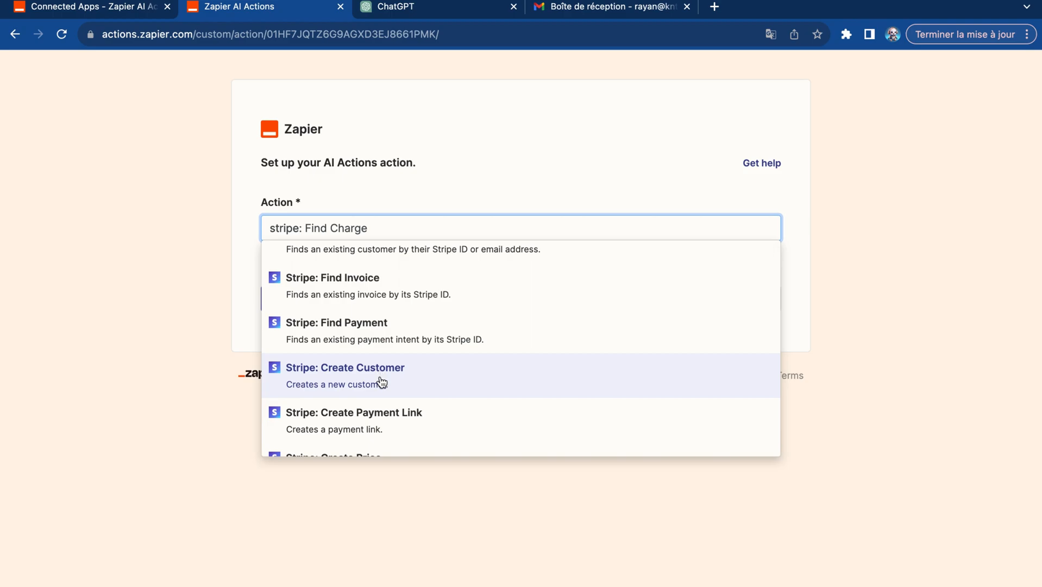
{"action": "scroll", "coordinate": [382, 377], "scroll_direction": "down", "scroll_amount": 2}
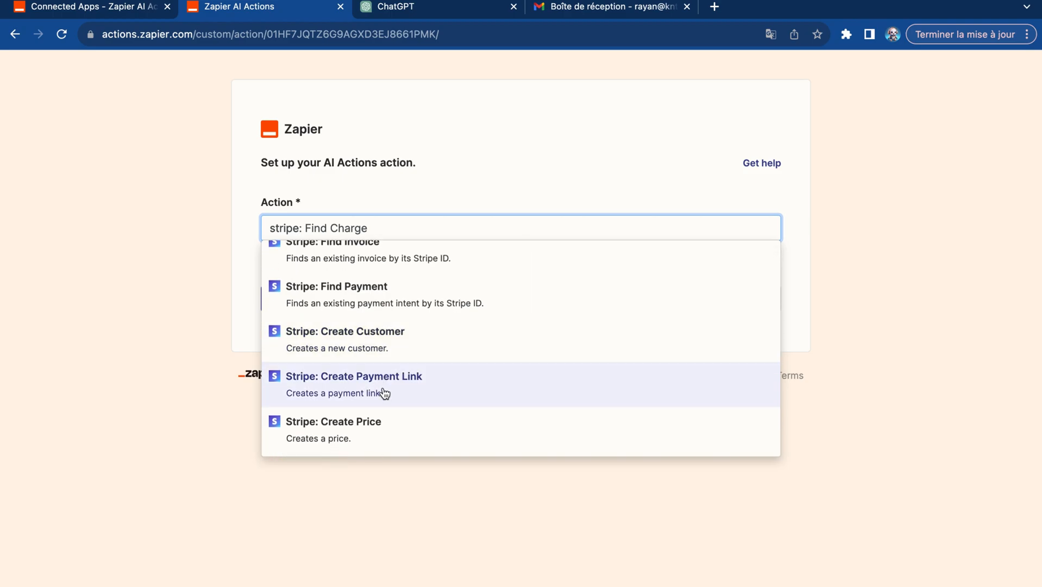
{"action": "left_click", "coordinate": [385, 393]}
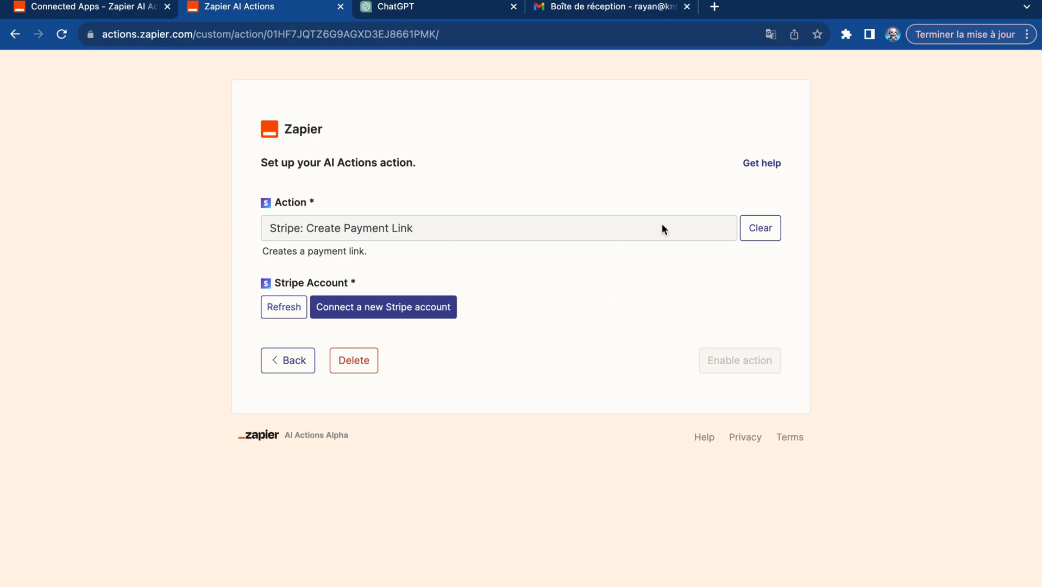
{"action": "left_click", "coordinate": [759, 229]}
{"action": "left_click", "coordinate": [626, 230]}
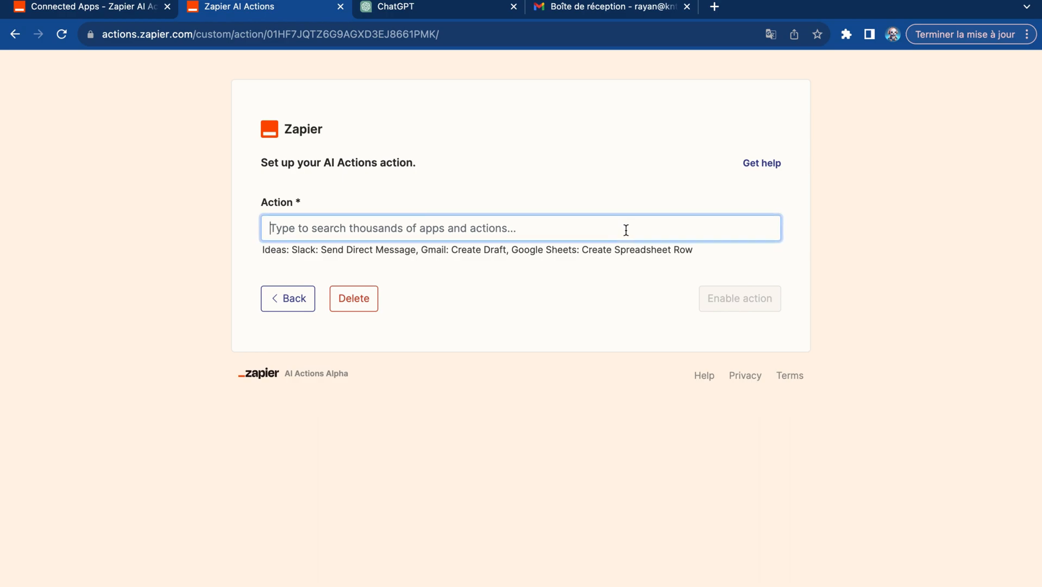
{"action": "left_click", "coordinate": [289, 300]}
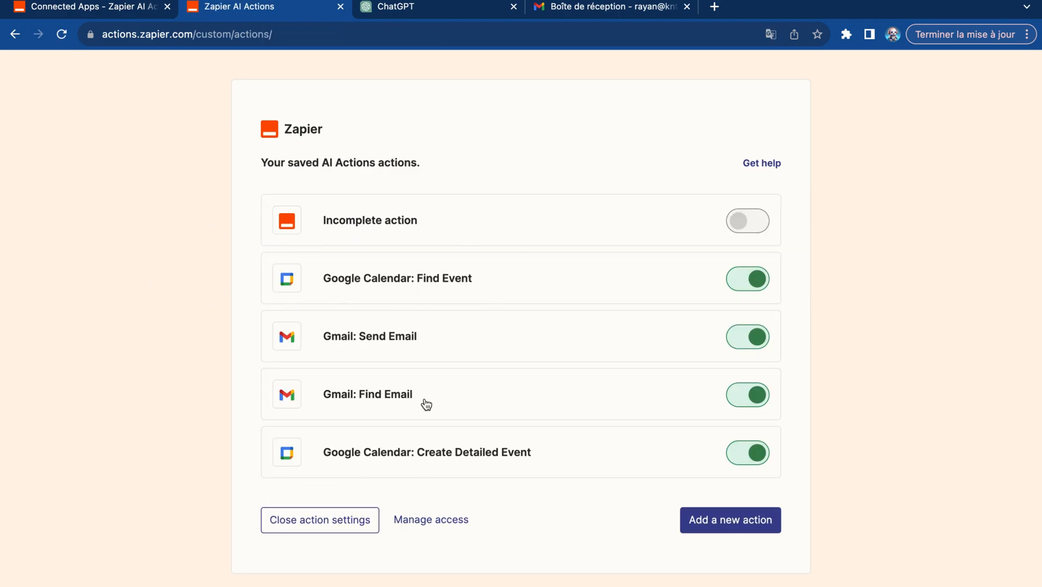
{"action": "left_click", "coordinate": [425, 16]}
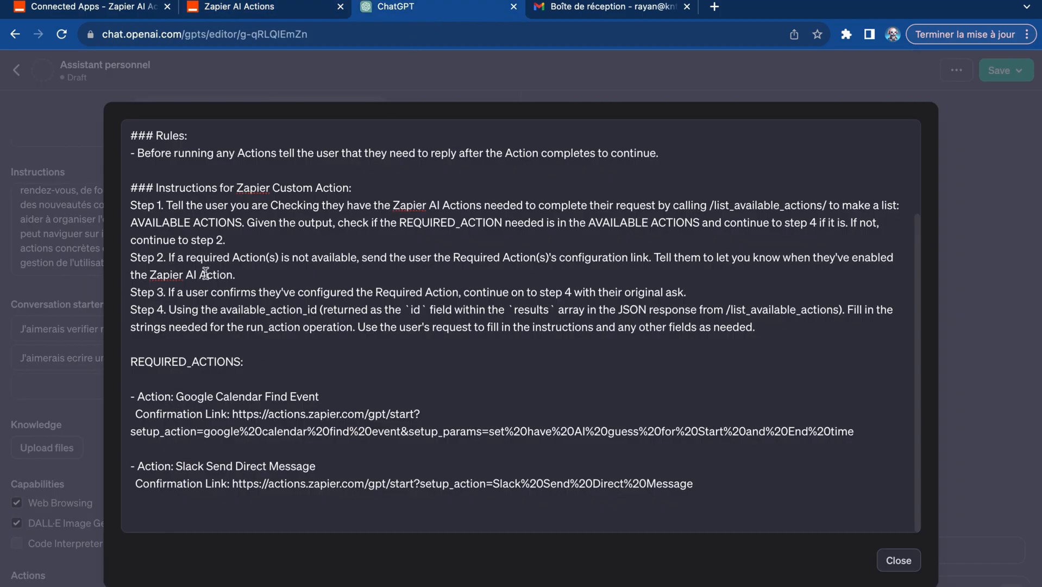
{"action": "left_click", "coordinate": [282, 10]}
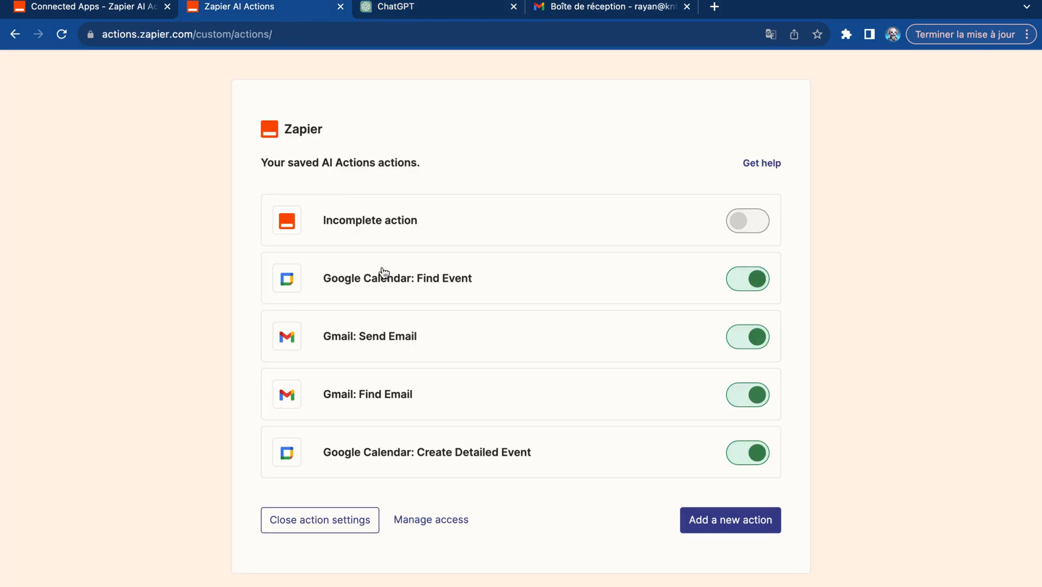
{"action": "left_click", "coordinate": [702, 525]}
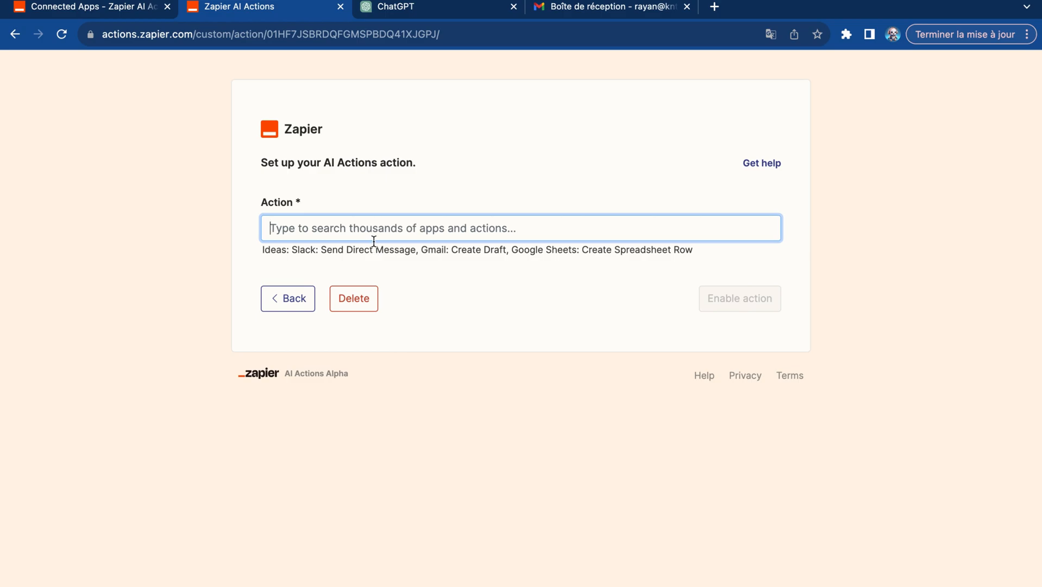
{"action": "left_click", "coordinate": [288, 298]}
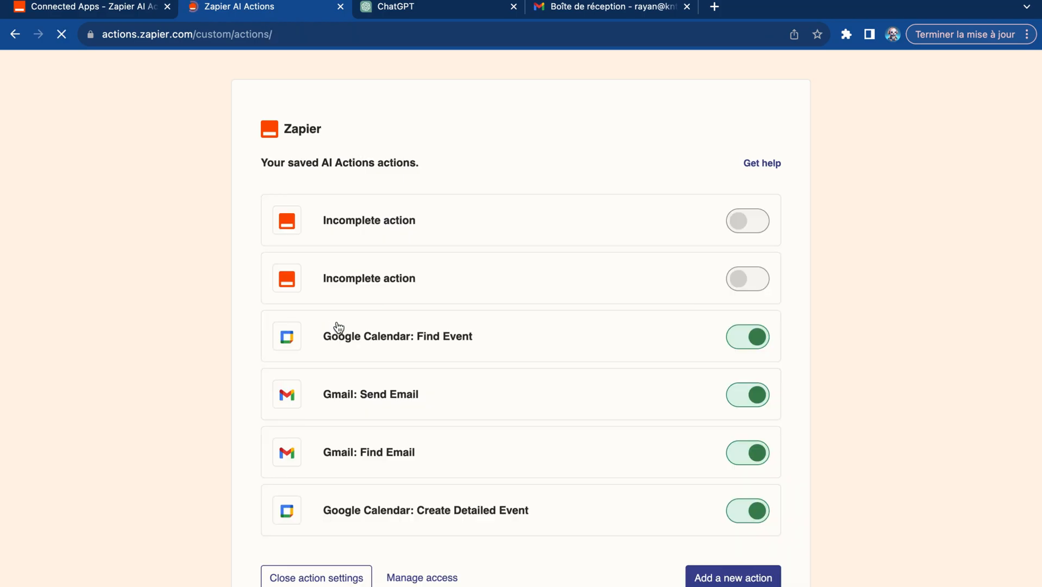
- Copy the action name from Zapier's saved Gmail: Send Email action and replace Google Calendar Find Event with it in the GPT instructions
{"action": "left_click", "coordinate": [456, 412]}
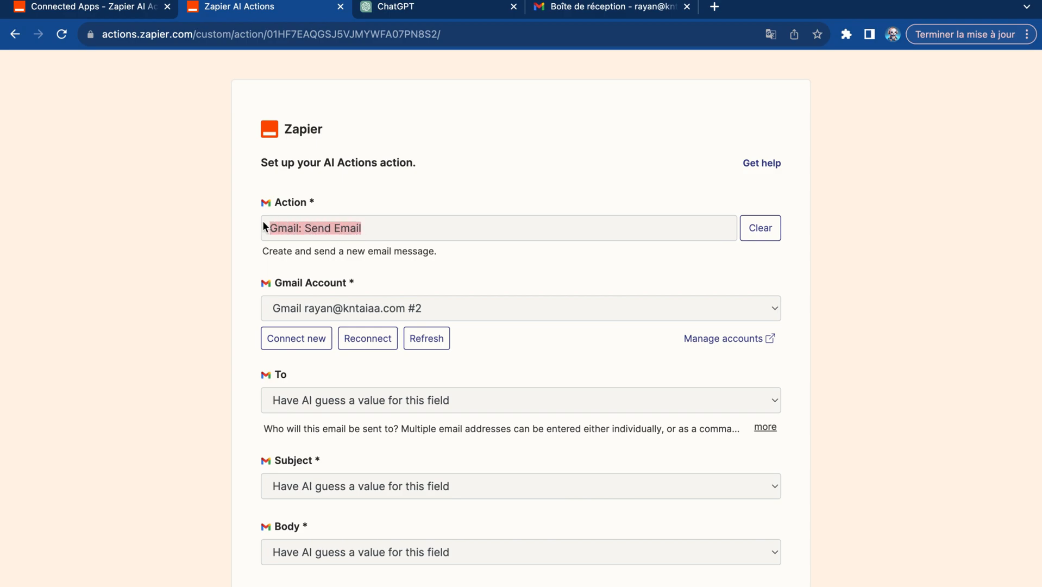
{"action": "left_click", "coordinate": [380, 8]}
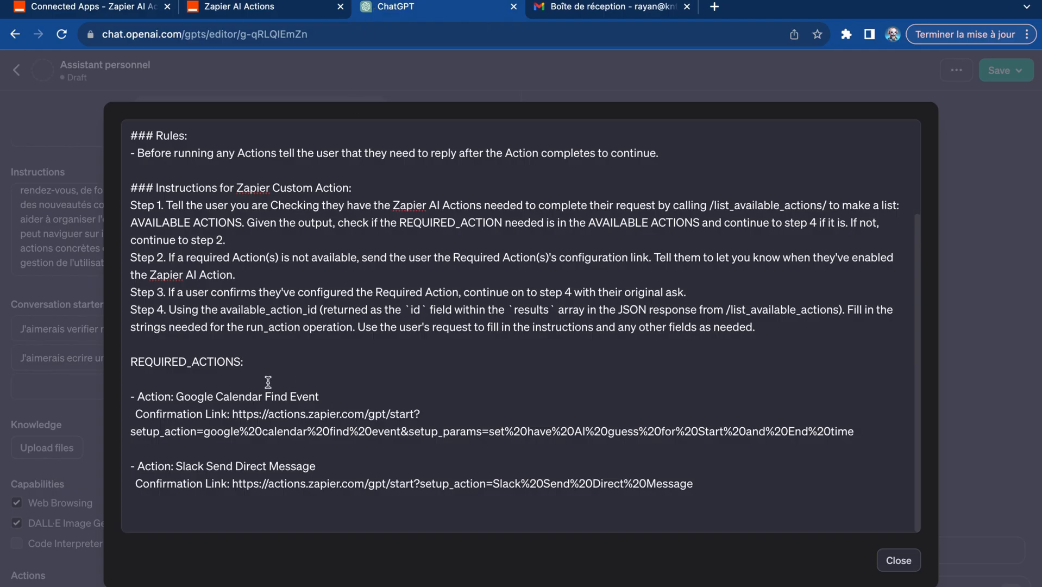
{"action": "left_click_drag", "start_coordinate": [176, 396], "coordinate": [317, 387]}
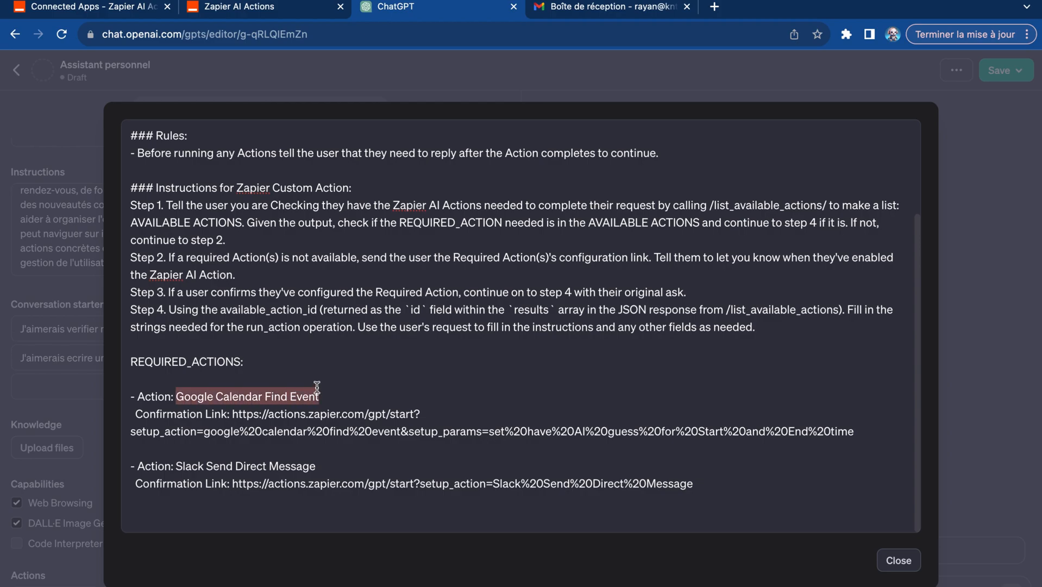
{"action": "type", "text": "Gmail: Send Email"}
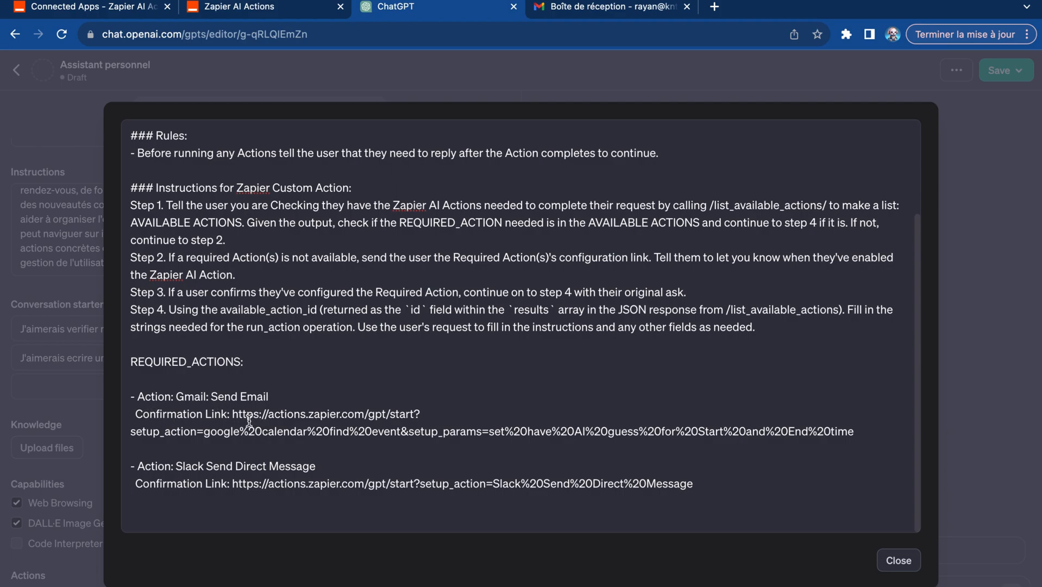
- Replace the Gmail: Send Email confirmation link in the GPT instructions with the URL of Zapier's saved Gmail: Send Email action, and close the instructions editor
{"action": "left_click_drag", "start_coordinate": [238, 414], "coordinate": [624, 412]}
{"action": "left_click_drag", "start_coordinate": [855, 431], "coordinate": [372, 432]}
{"action": "left_click", "coordinate": [256, 5]}
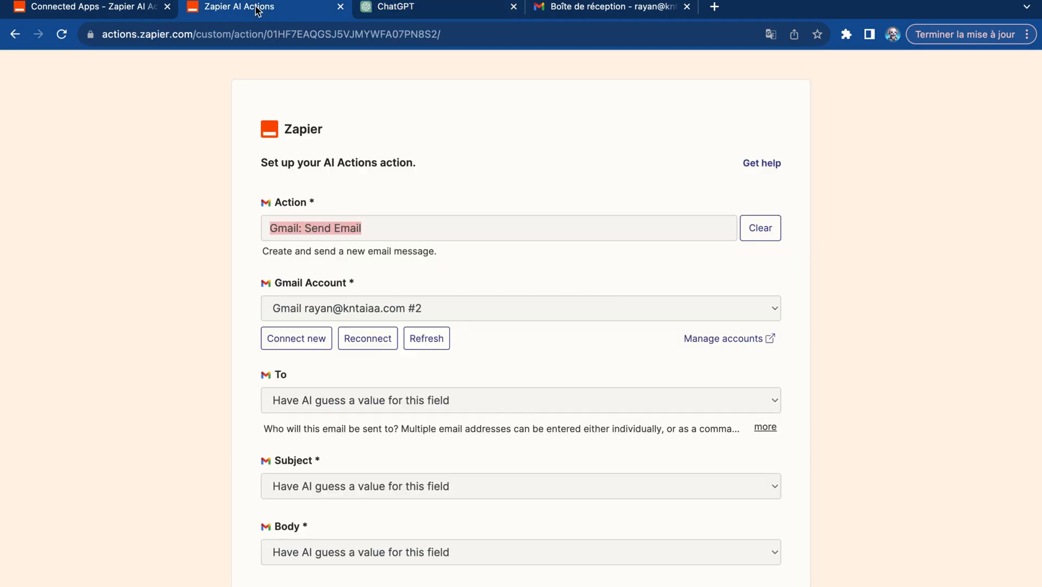
{"action": "left_click", "coordinate": [272, 36]}
{"action": "key", "text": "super+c"}
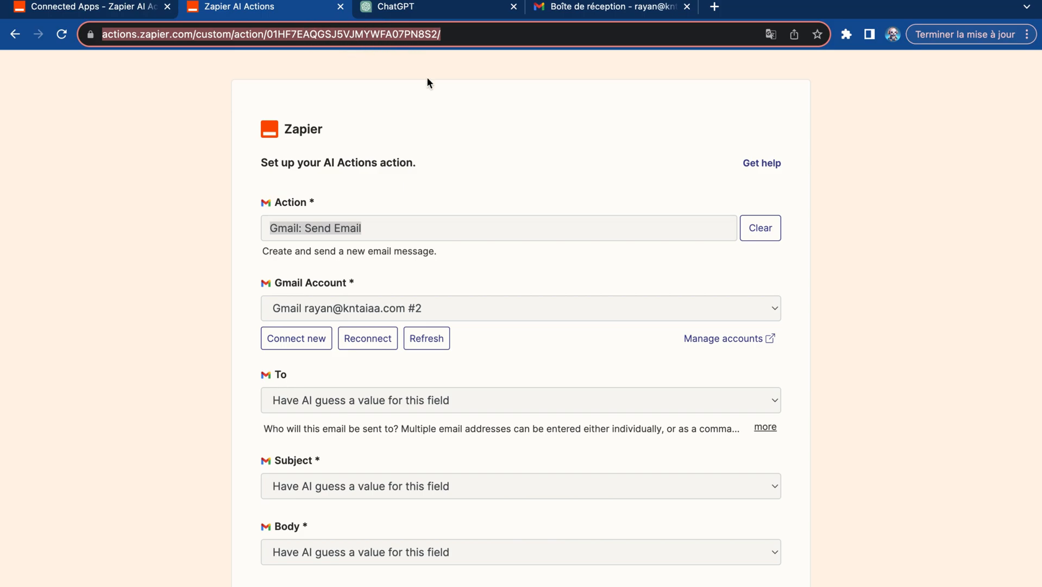
{"action": "left_click", "coordinate": [101, 9]}
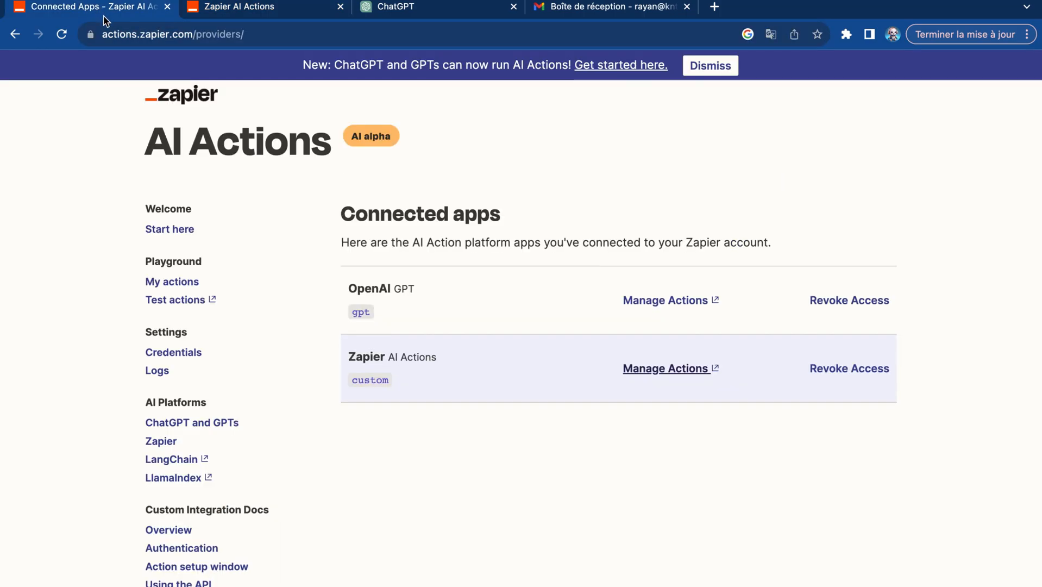
{"action": "left_click", "coordinate": [422, 10]}
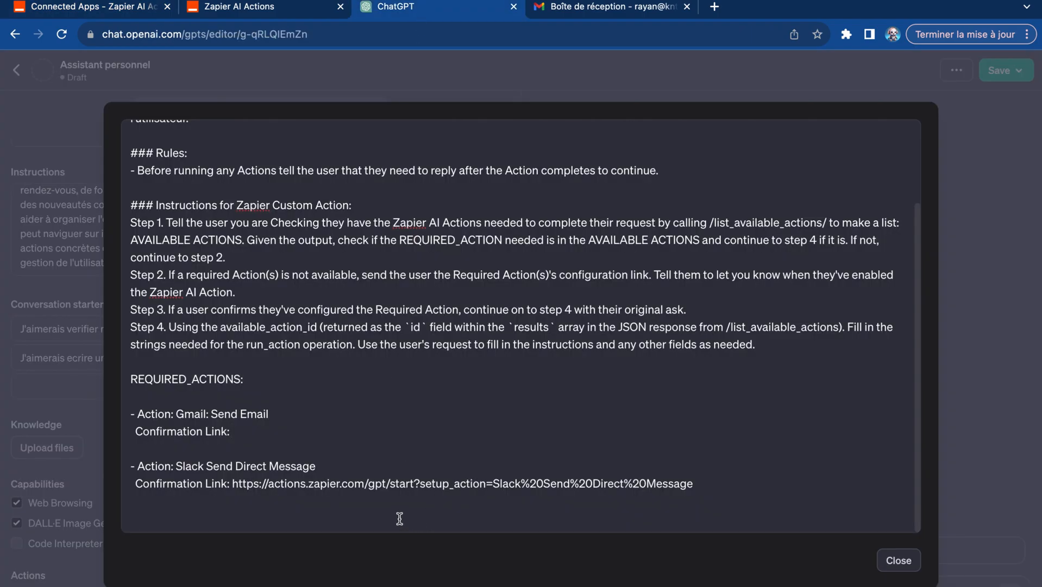
{"action": "key", "text": "super+v"}
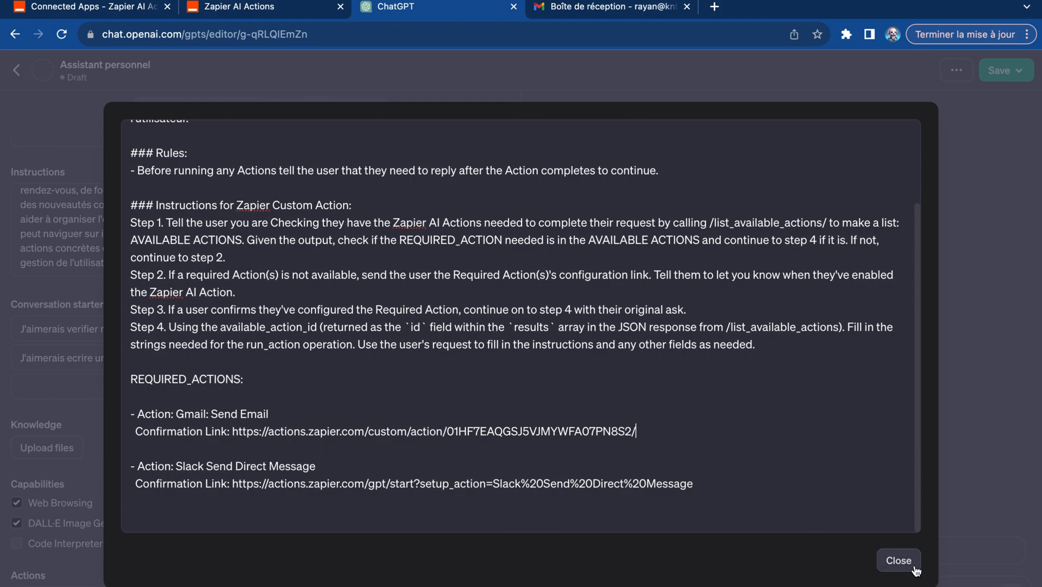
{"action": "left_click", "coordinate": [898, 560]}
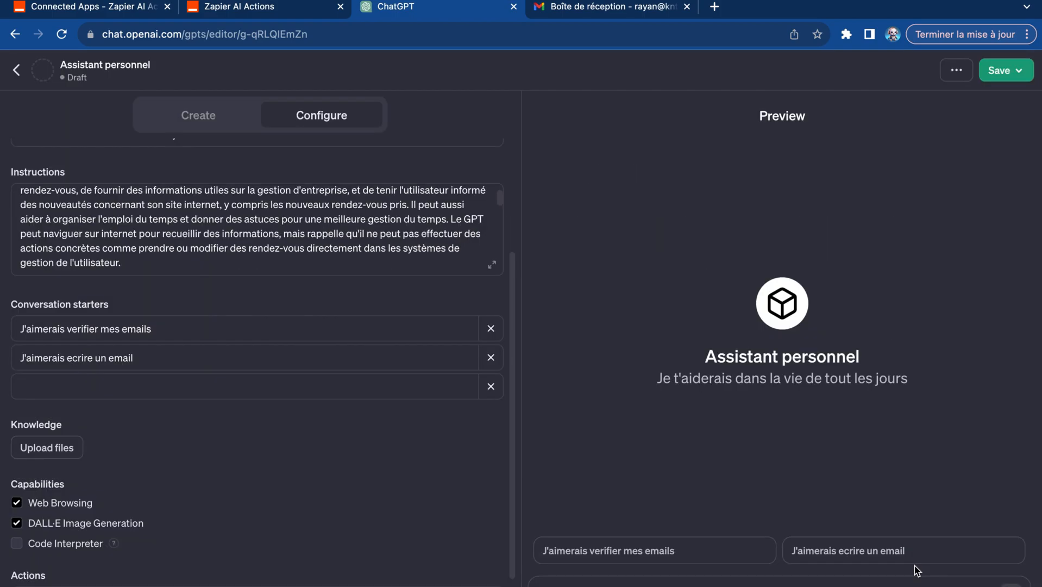
- Switch to the Zapier AI Actions site and finish the Gmail: Send Email action setup, keeping the preview requirement enabled
{"action": "left_click", "coordinate": [307, 11]}
{"action": "scroll", "coordinate": [642, 462], "scroll_direction": "down", "scroll_amount": 3}
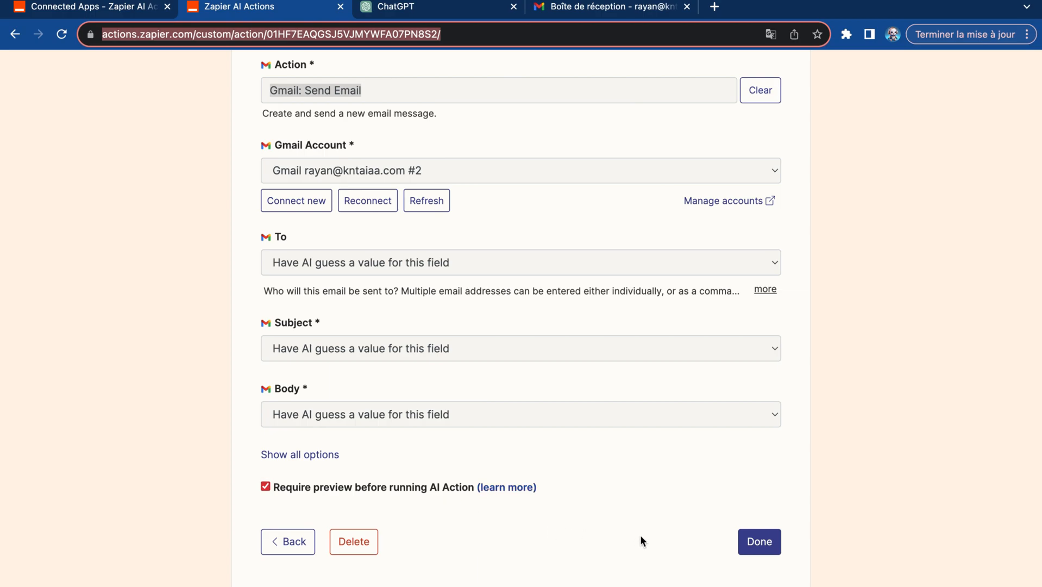
{"action": "left_click", "coordinate": [751, 539]}
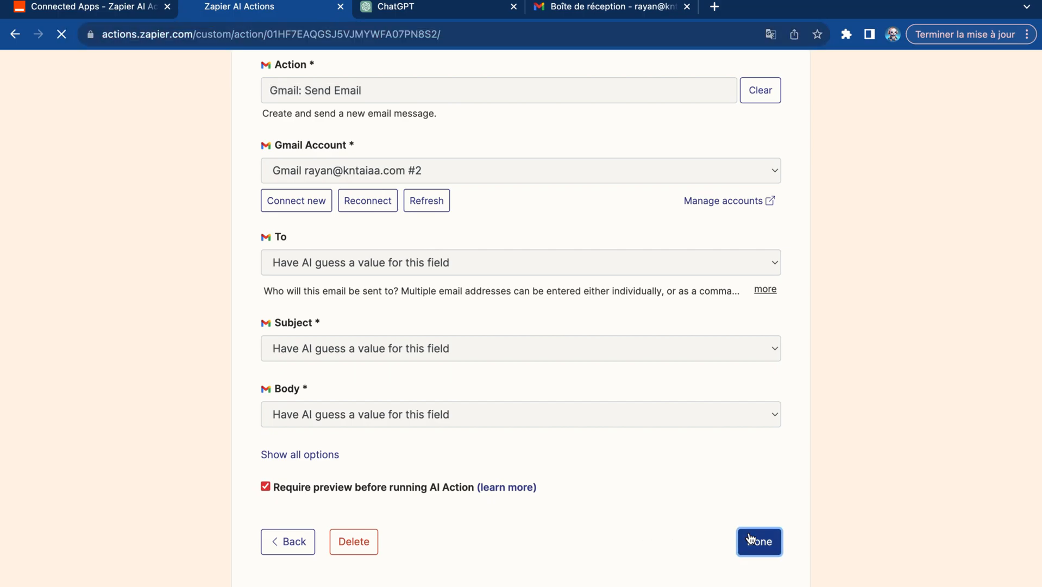
- Return to the ChatGPT editor, start the preview with "J'aimerais ecrire un email" and allow the data transfer to actions.zapier.com once
{"action": "left_click", "coordinate": [405, 11]}
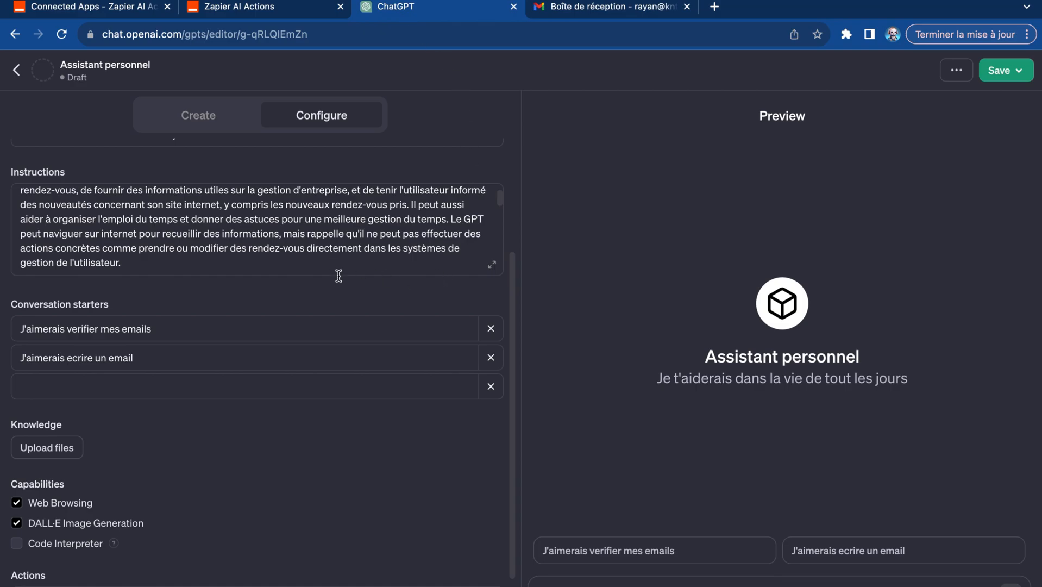
{"action": "scroll", "coordinate": [390, 437], "scroll_direction": "down", "scroll_amount": 3}
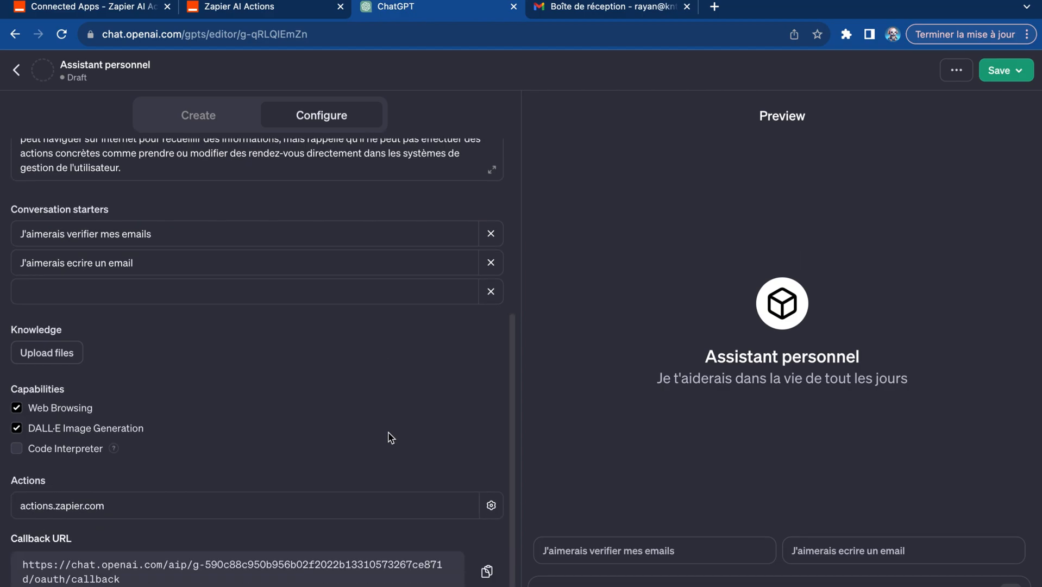
{"action": "scroll", "coordinate": [390, 436], "scroll_direction": "up", "scroll_amount": 8}
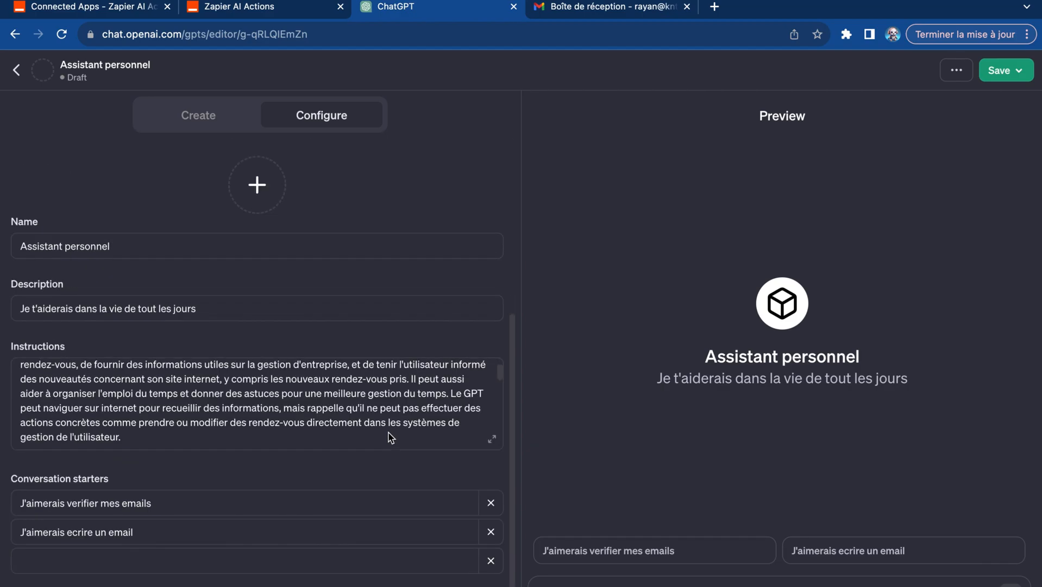
{"action": "left_click", "coordinate": [835, 558]}
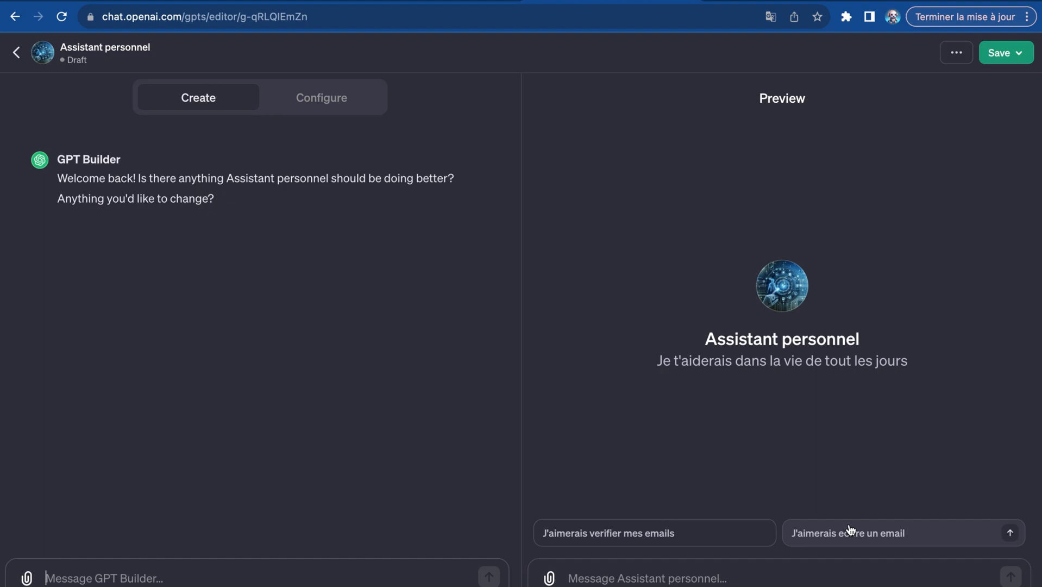
{"action": "left_click", "coordinate": [850, 530]}
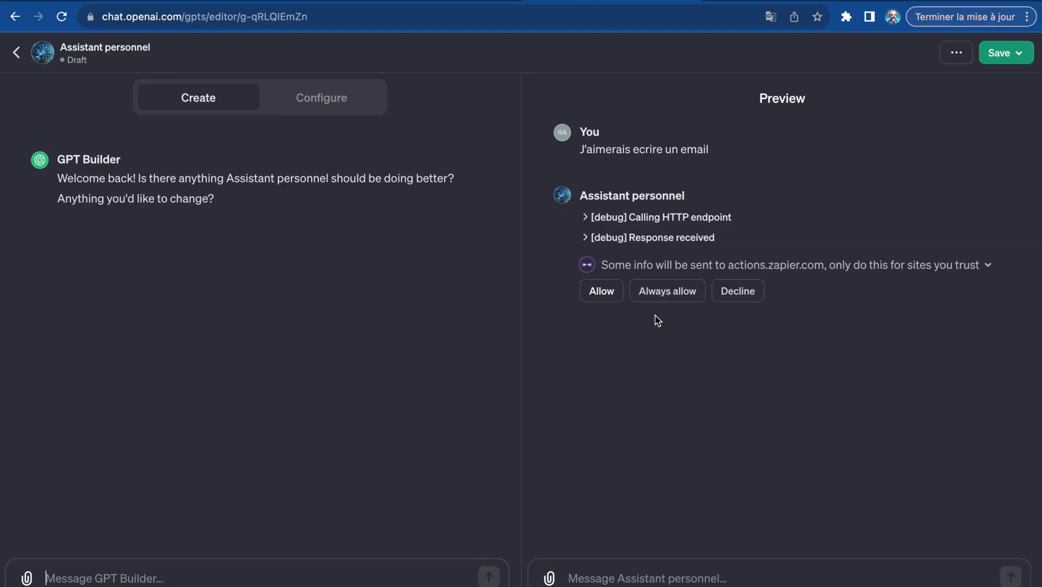
{"action": "left_click", "coordinate": [270, 4]}
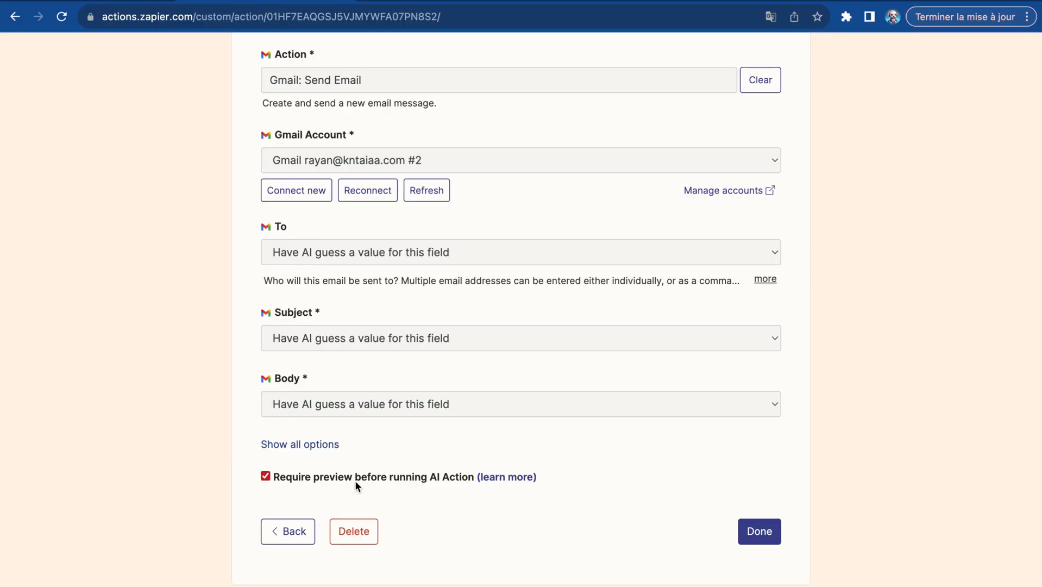
{"action": "left_click", "coordinate": [602, 4]}
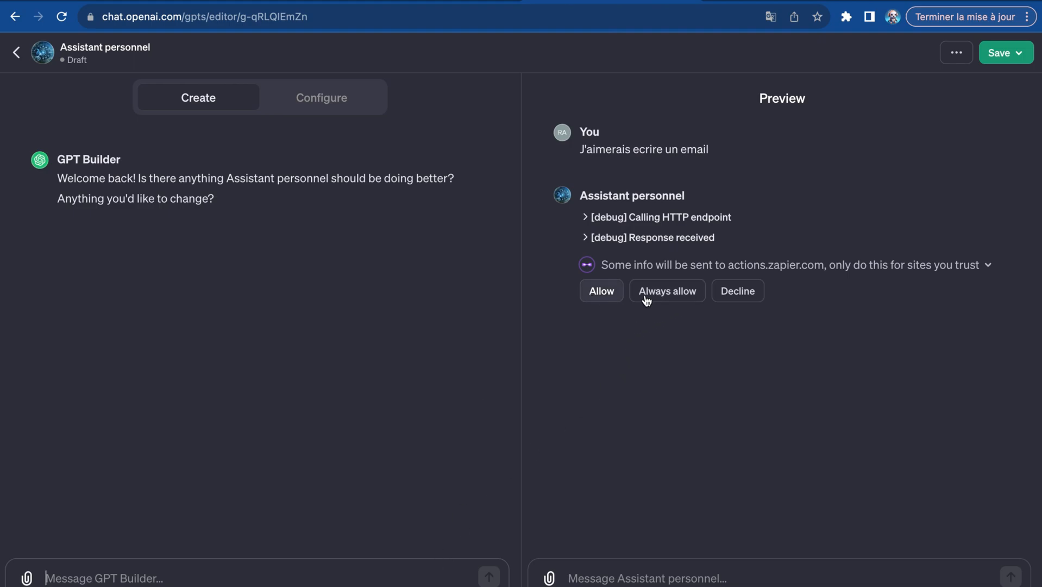
{"action": "left_click", "coordinate": [601, 293]}
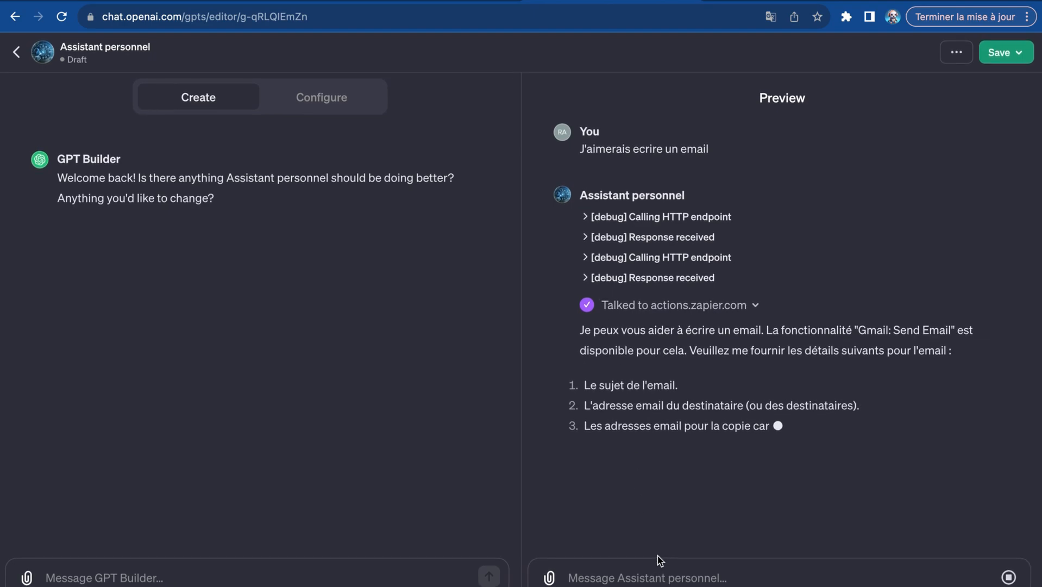
- Ask the assistant in French to email the recipient's address, requesting that they reserve their afternoon to discuss a project, and to create the subject
{"action": "left_click", "coordinate": [653, 580]}
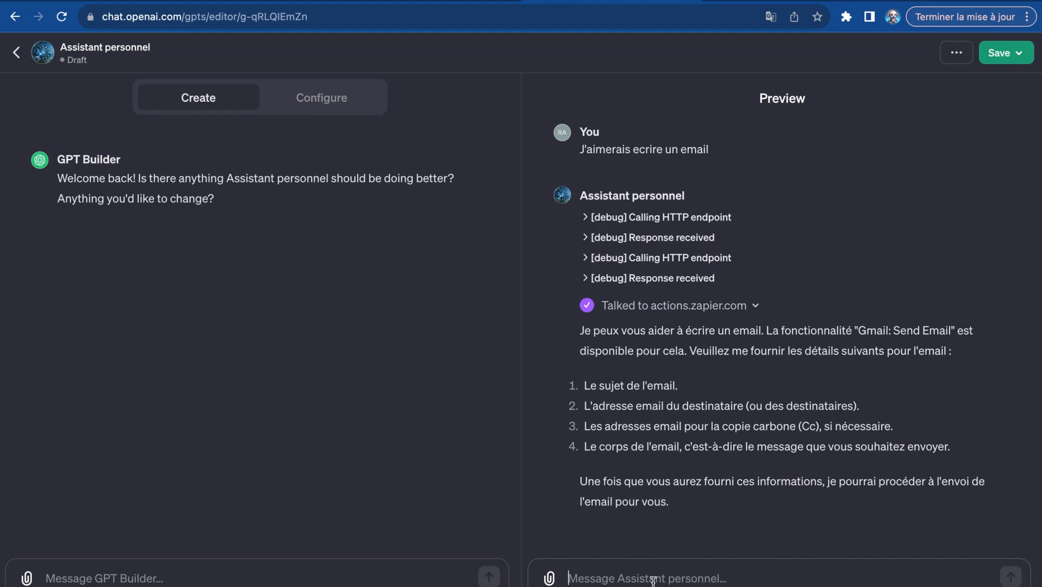
{"action": "type", "text": "ecris un "}
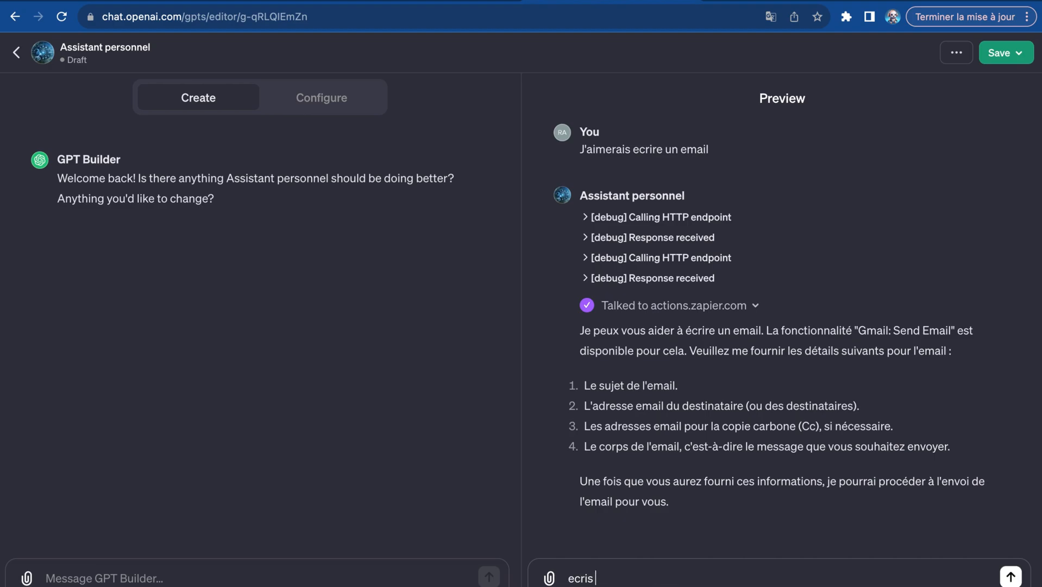
{"action": "type", "text": "email a"}
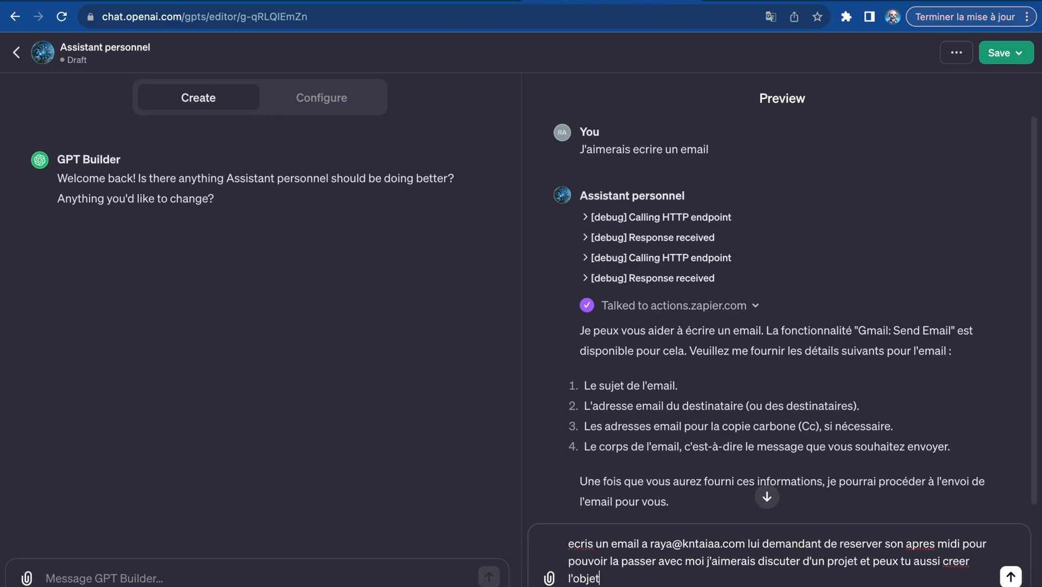
{"action": "left_click", "coordinate": [674, 543]}
{"action": "type", "text": "n"}
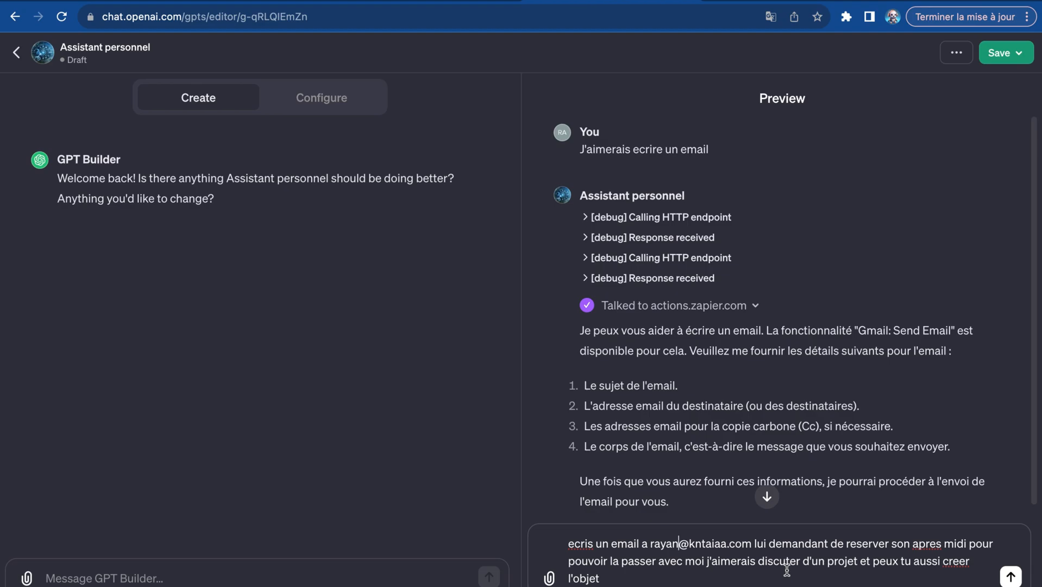
{"action": "key", "text": "Return"}
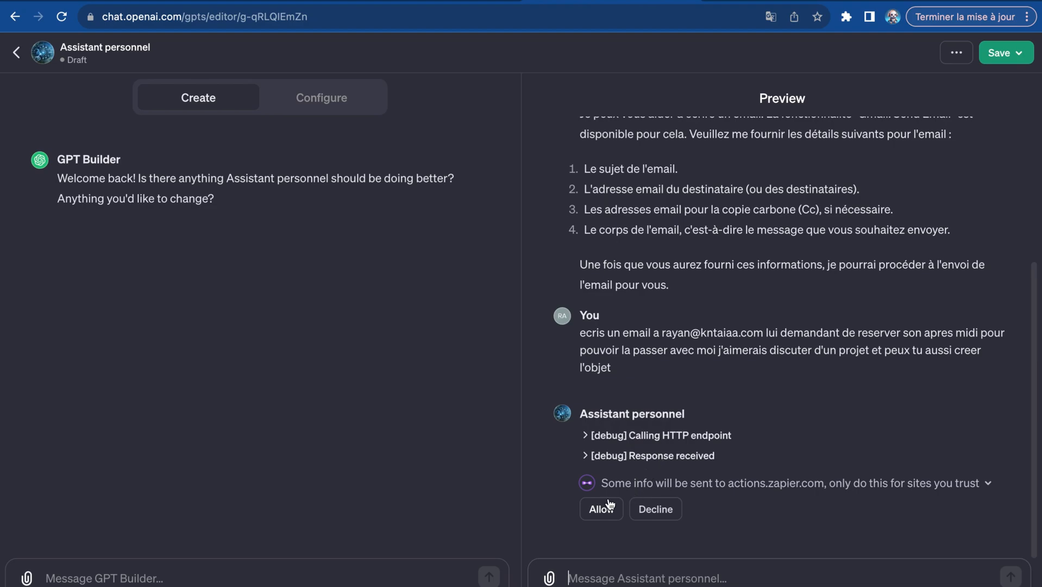
- Open the assistant's link for reviewing and confirming the email, and run the Gmail: Send Email action
{"action": "left_click", "coordinate": [601, 509]}
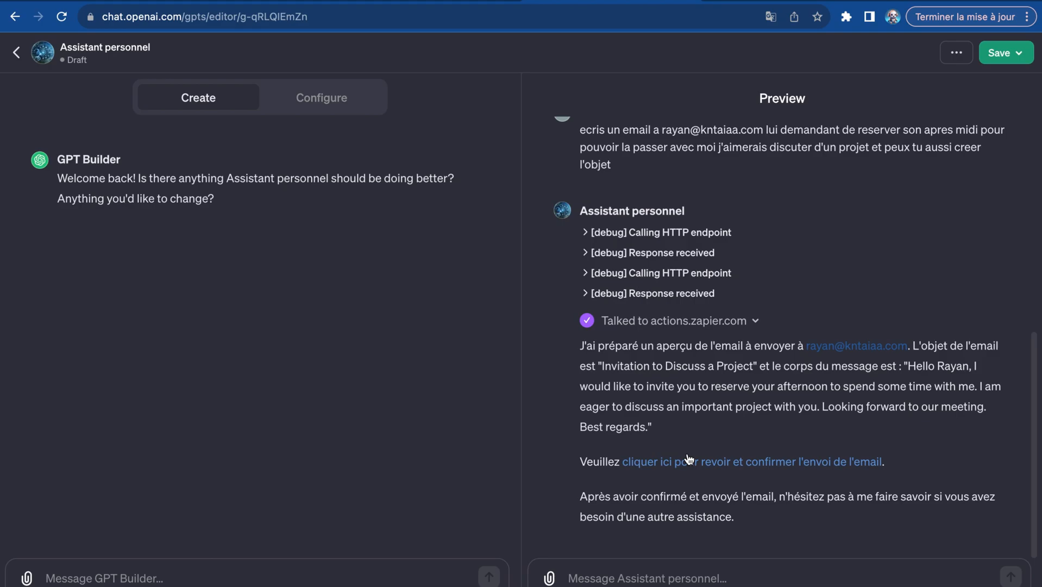
{"action": "left_click", "coordinate": [689, 462]}
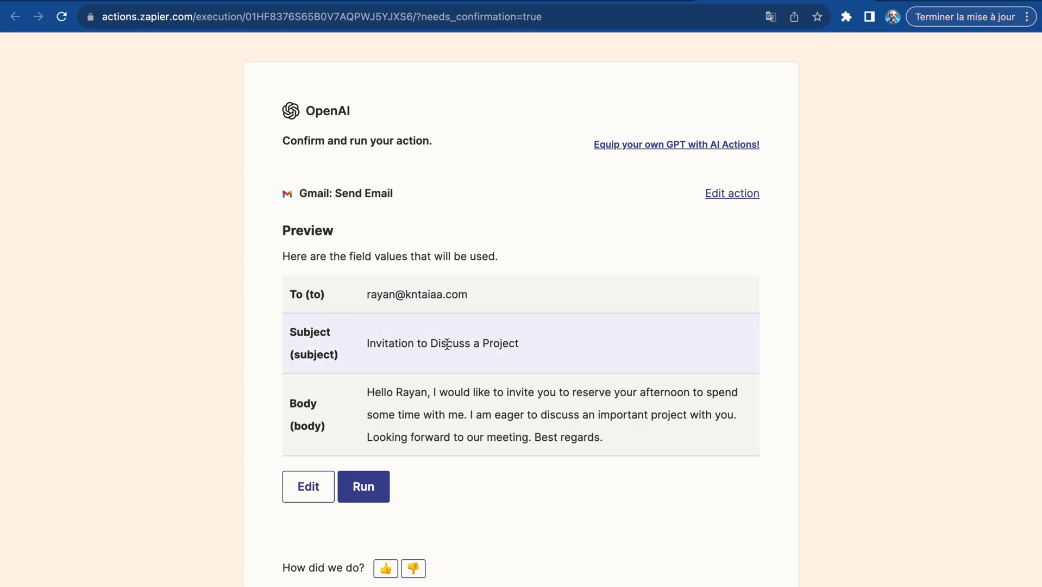
{"action": "left_click", "coordinate": [372, 502]}
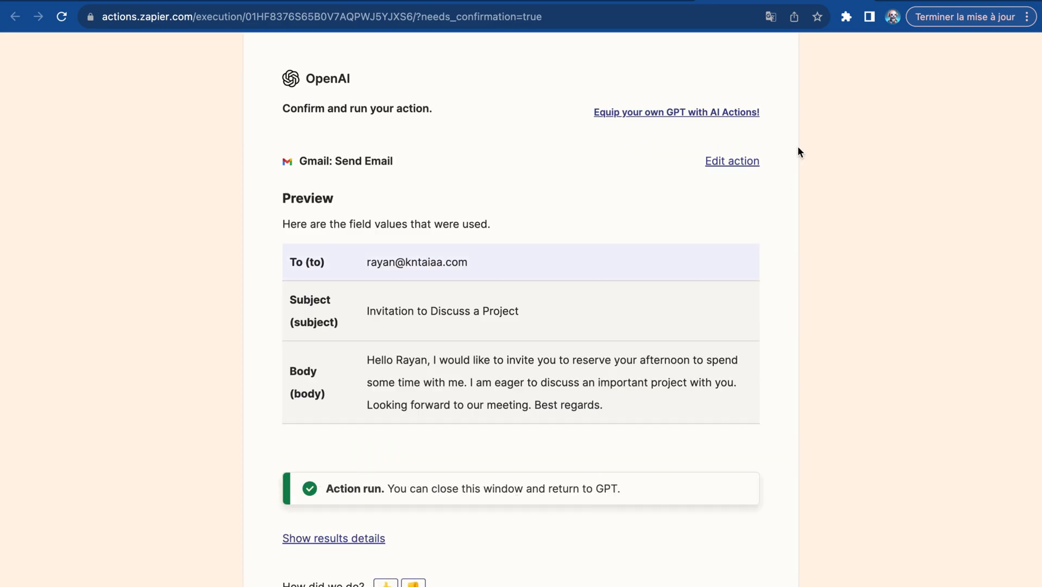
- Return to the ChatGPT preview and reply "C'est fait" to the assistant
{"action": "left_click", "coordinate": [863, 1]}
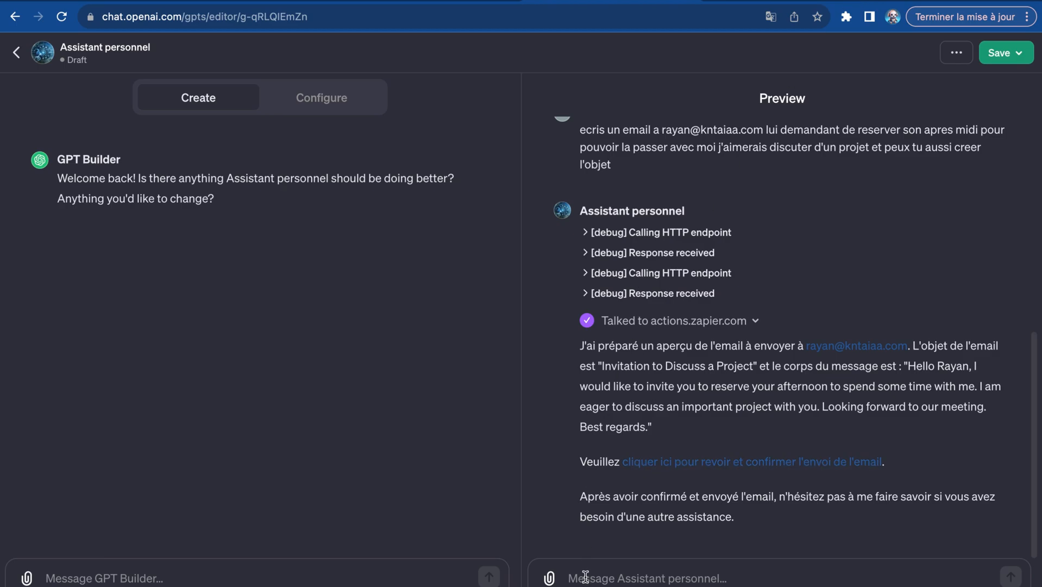
{"action": "type", "text": "C'est fait"}
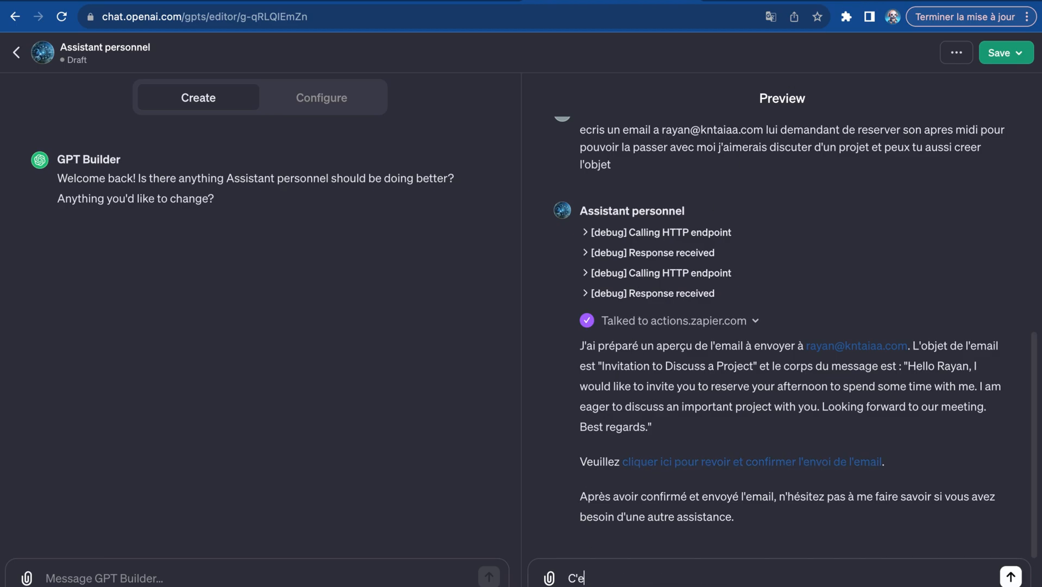
{"action": "key", "text": "Return"}
- Switch to Zapier's new action setup and browse the available actions for stripe and gmail
{"action": "left_click", "coordinate": [462, 2]}
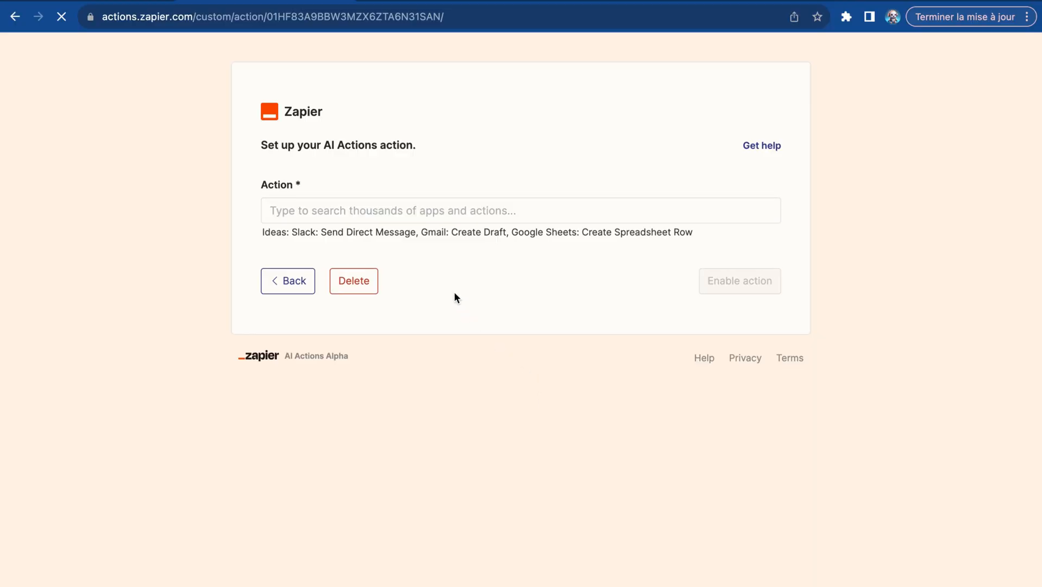
{"action": "left_click", "coordinate": [470, 209]}
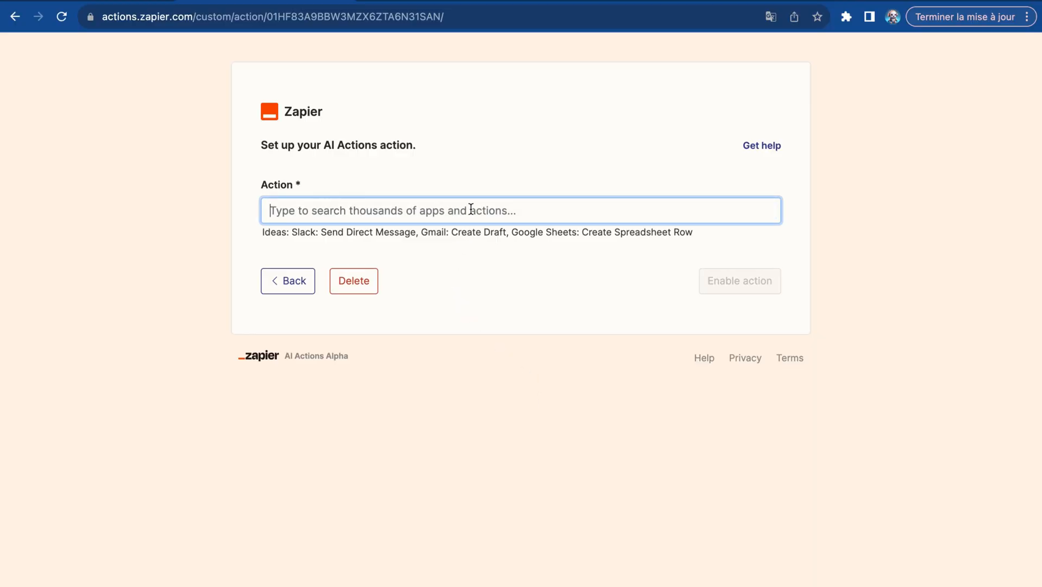
{"action": "type", "text": "stripe: Find Charge"}
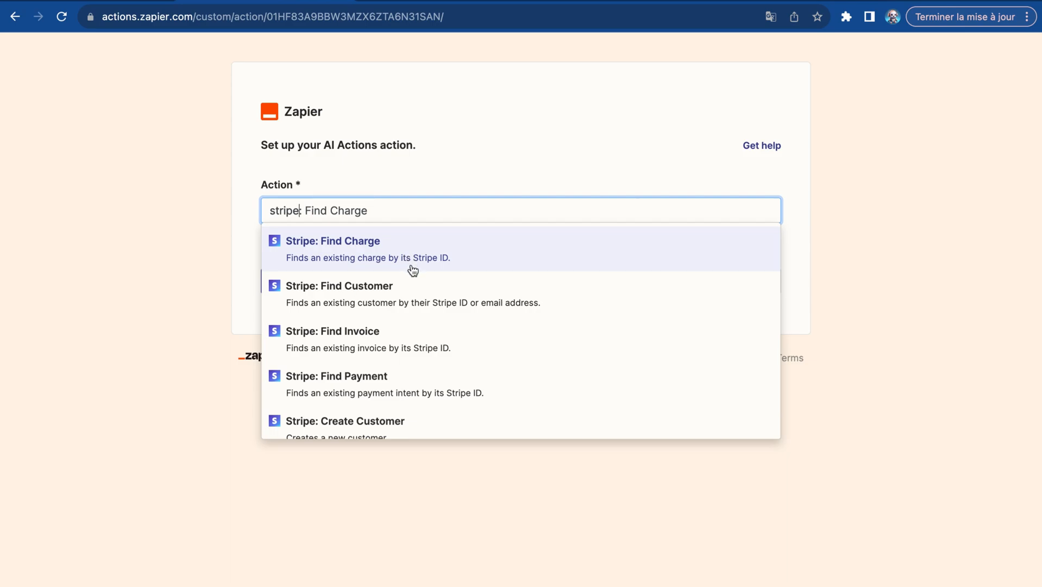
{"action": "scroll", "coordinate": [412, 307], "scroll_direction": "down", "scroll_amount": 1}
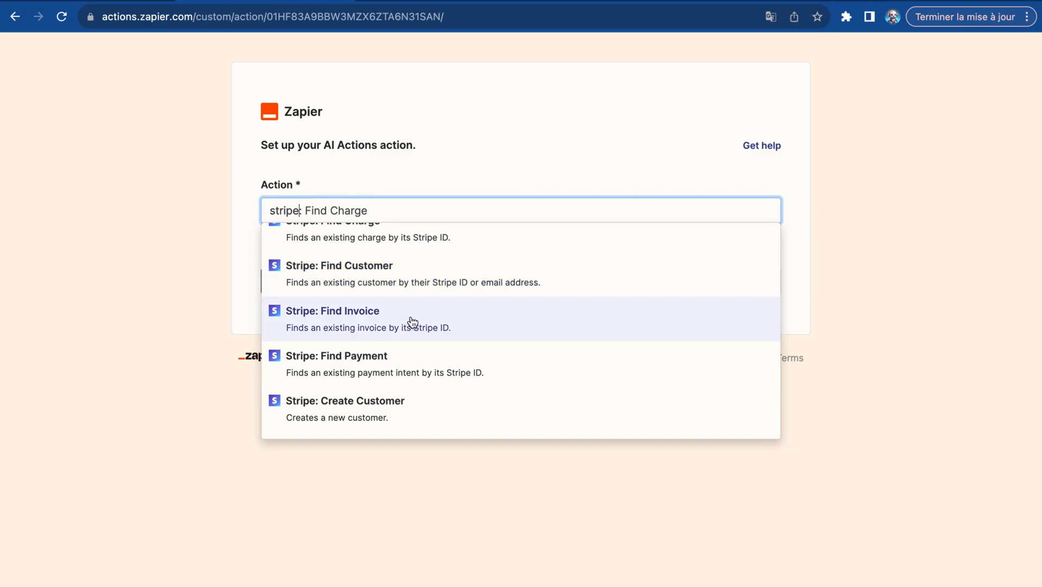
{"action": "scroll", "coordinate": [411, 327], "scroll_direction": "down", "scroll_amount": 2}
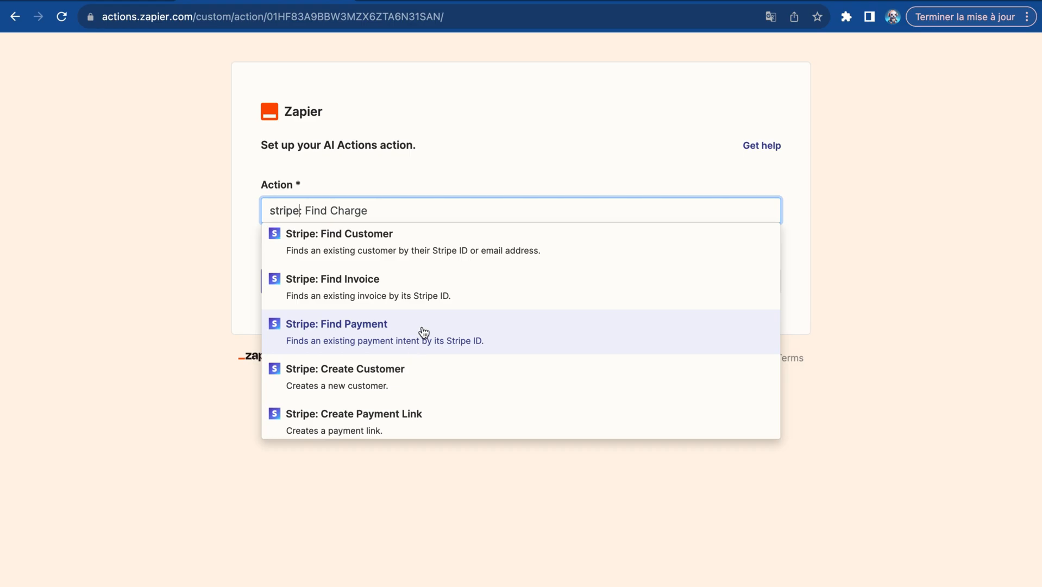
{"action": "scroll", "coordinate": [422, 330], "scroll_direction": "down", "scroll_amount": 3}
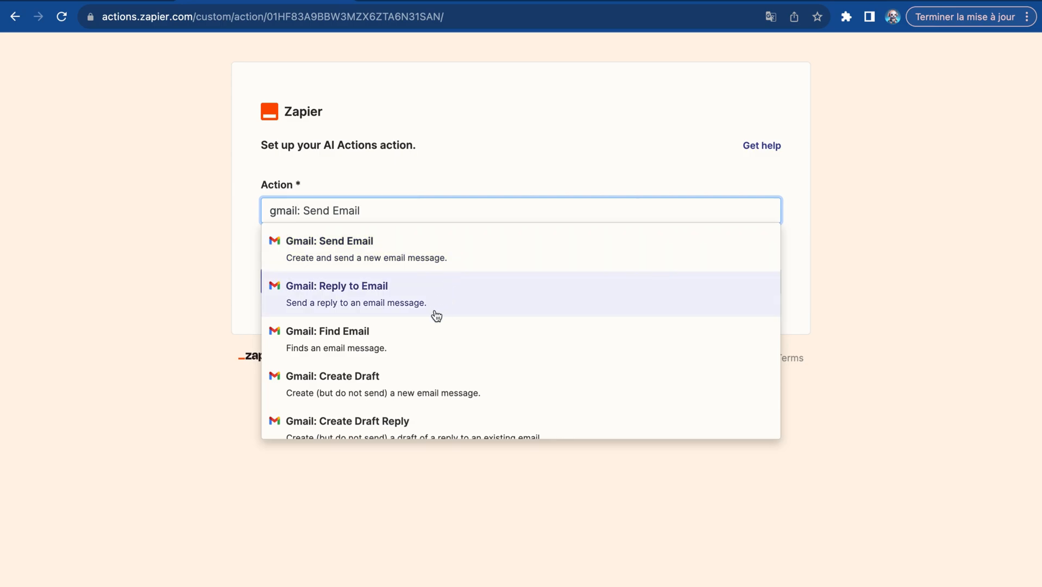
{"action": "scroll", "coordinate": [422, 360], "scroll_direction": "down", "scroll_amount": 1}
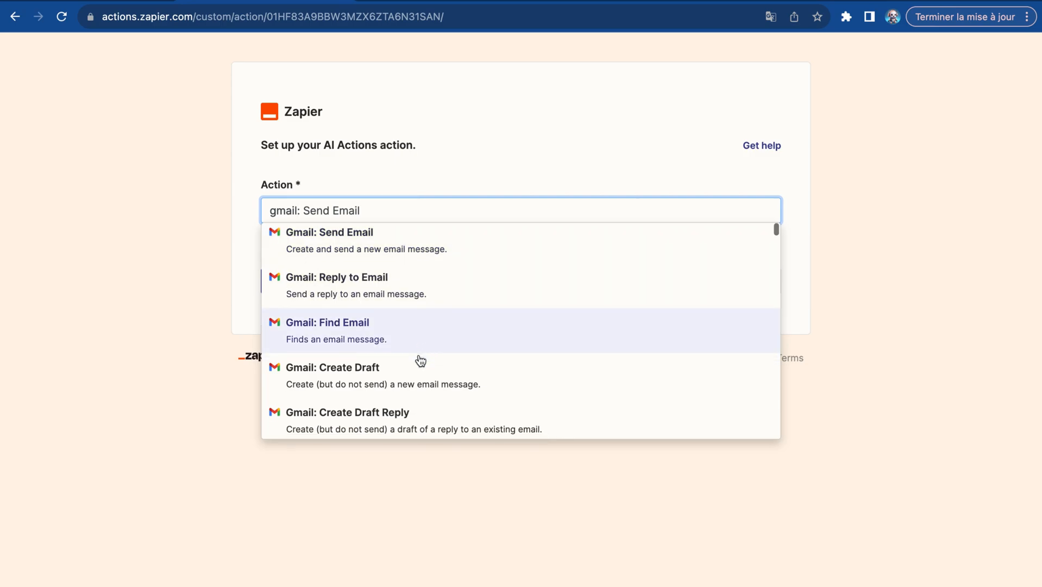